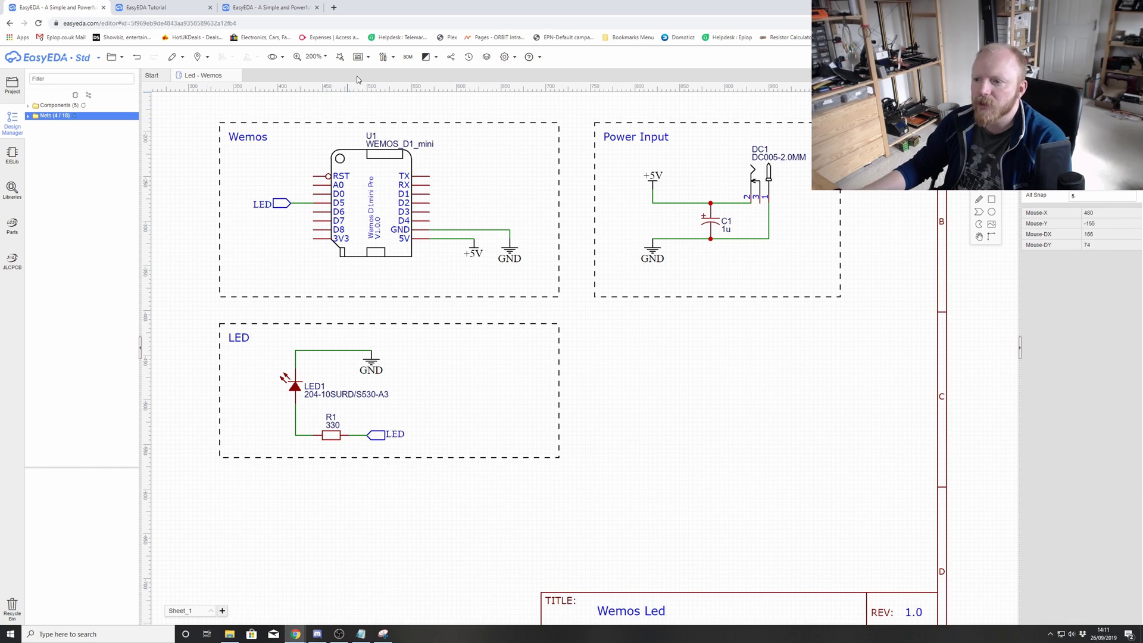
- Start converting the schematic to a PCB and choose to check the unfinished nets first
{"action": "left_click", "coordinate": [366, 60]}
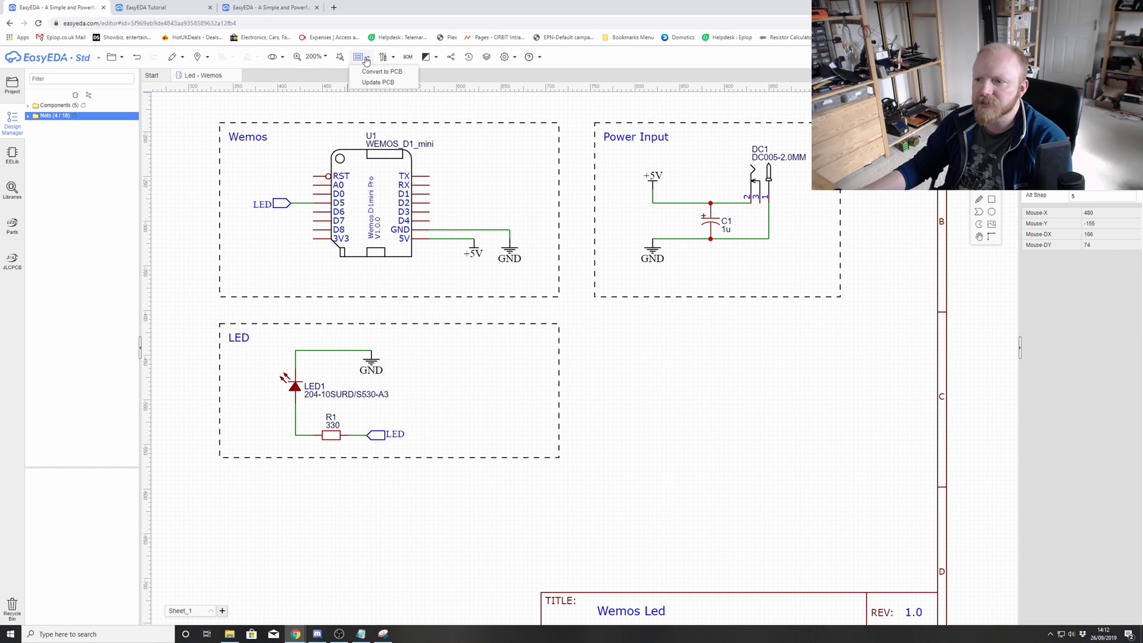
{"action": "left_click", "coordinate": [378, 72]}
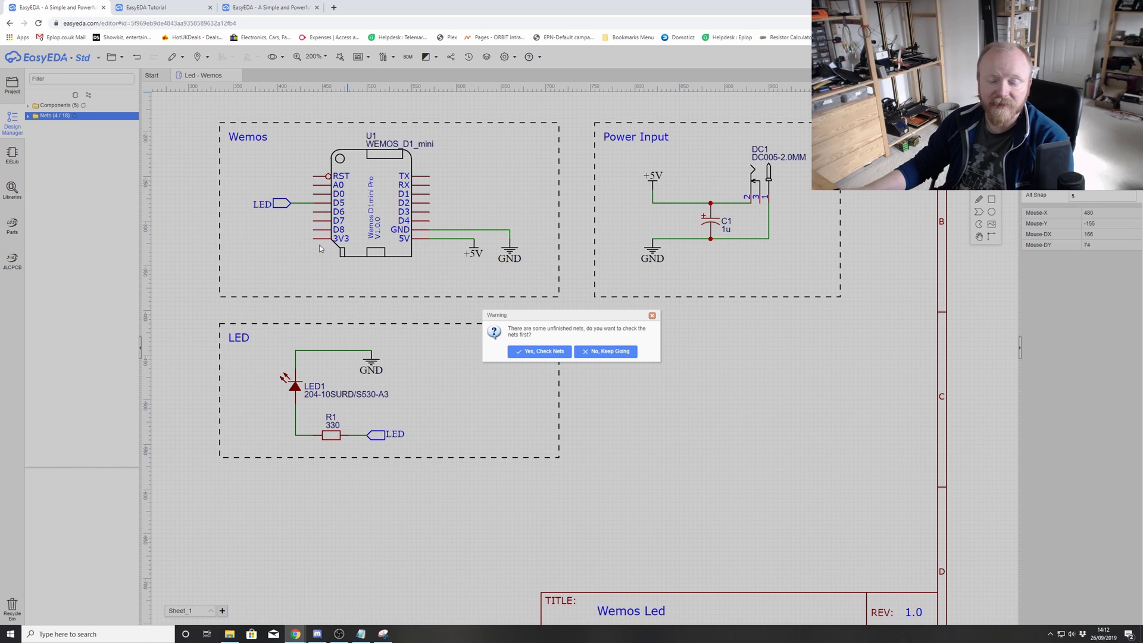
{"action": "left_click", "coordinate": [544, 351]}
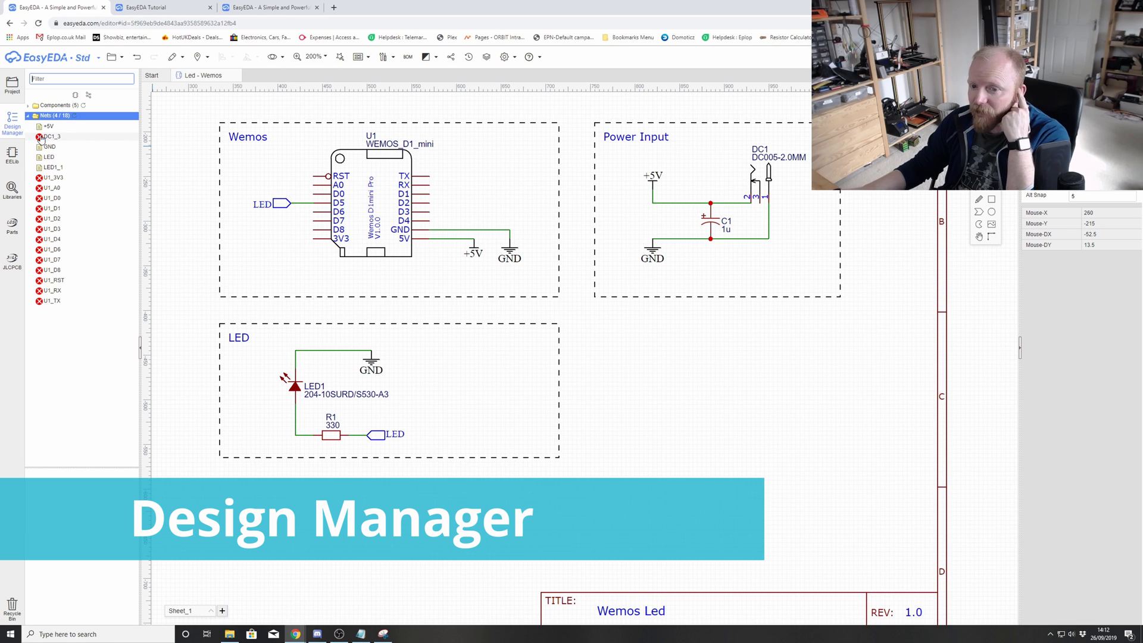
- Inspect the unfinished nets DC1_3, U1_3V3, U1_A0, U1_D0 and U1_TX in the net list
{"action": "left_click", "coordinate": [46, 136]}
{"action": "left_click", "coordinate": [53, 178]}
{"action": "left_click", "coordinate": [54, 189]}
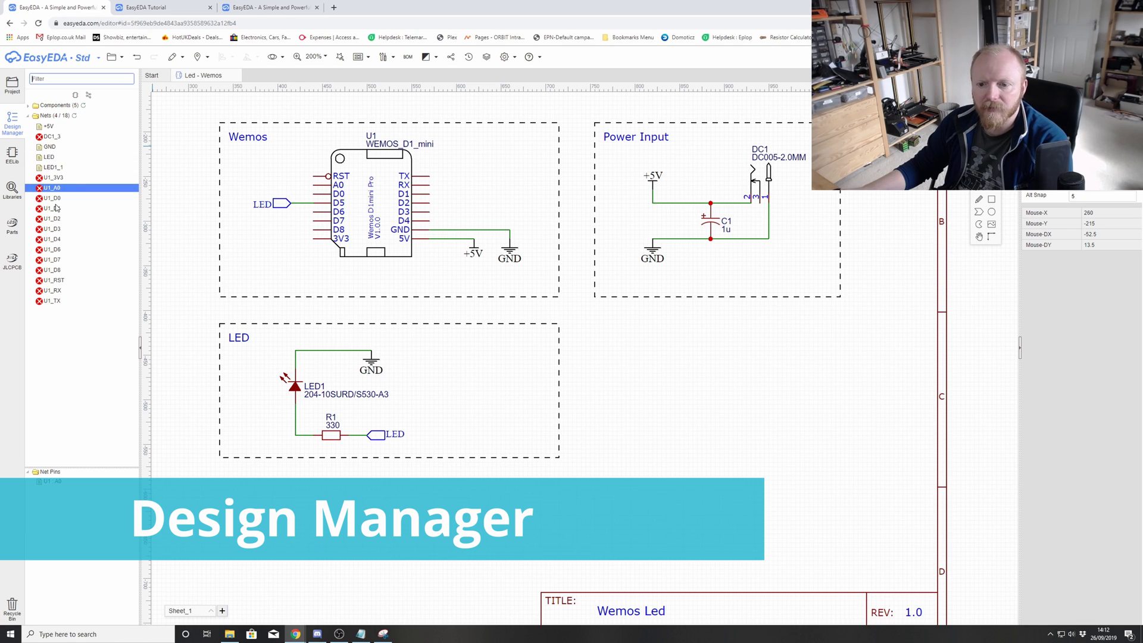
{"action": "left_click", "coordinate": [54, 199]}
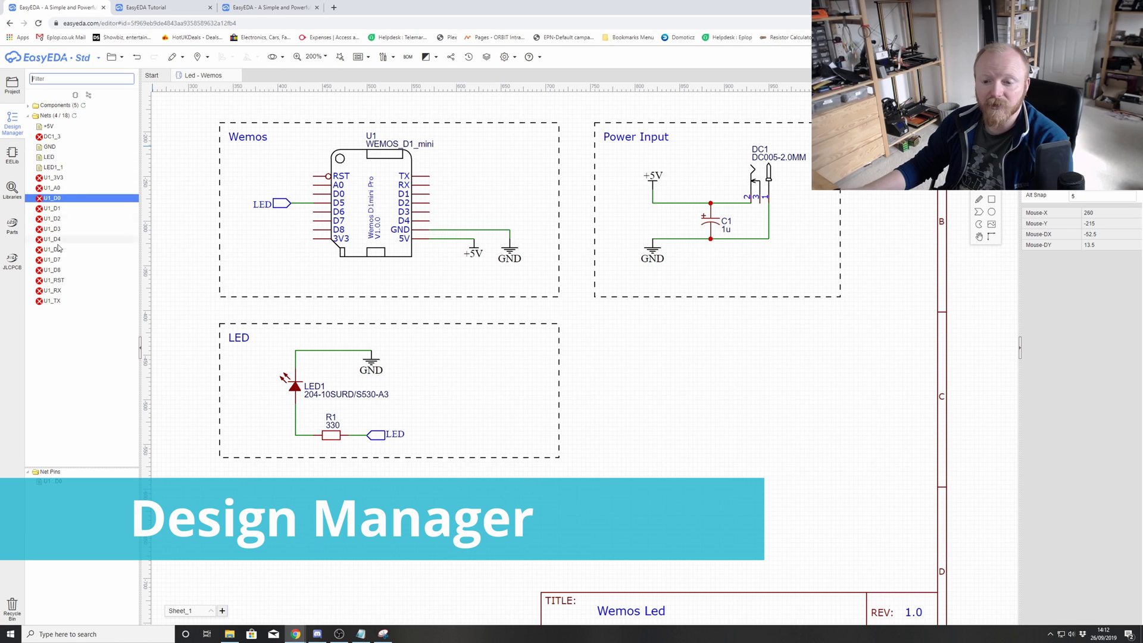
{"action": "left_click", "coordinate": [53, 301]}
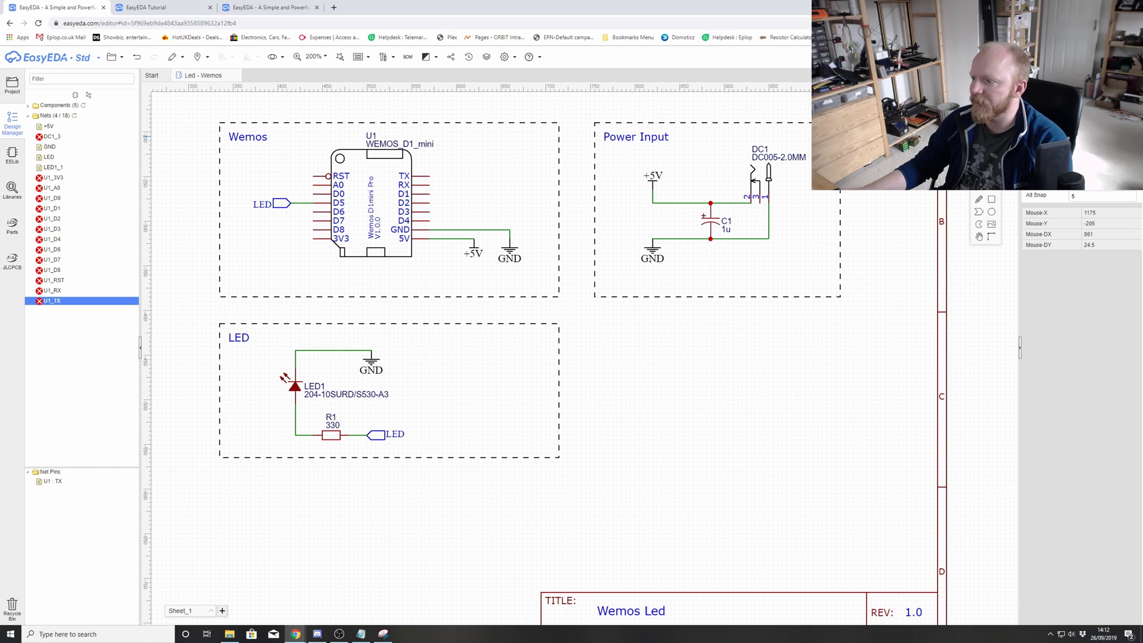
- Place no-connect flags on pin 3 of DC1 and on the Wemos pins D4, D3, D2, D1, RX and TX
{"action": "left_click", "coordinate": [759, 203]}
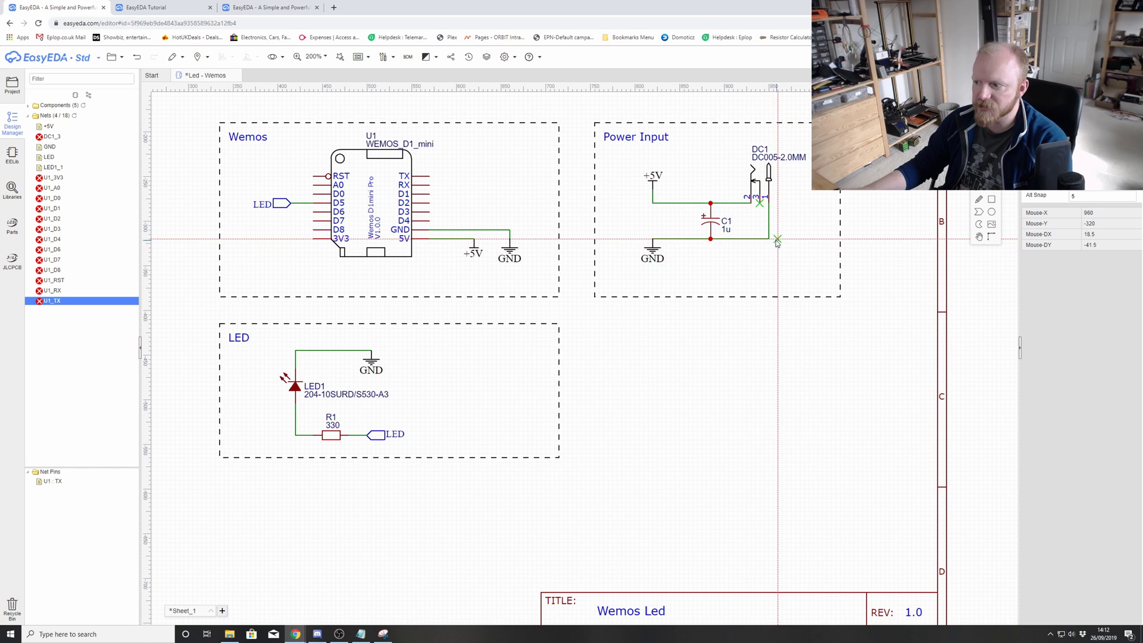
{"action": "left_click", "coordinate": [429, 221]}
{"action": "left_click", "coordinate": [429, 212]}
{"action": "left_click", "coordinate": [430, 203]}
{"action": "left_click", "coordinate": [430, 194]}
{"action": "left_click", "coordinate": [430, 185]}
{"action": "left_click", "coordinate": [429, 176]}
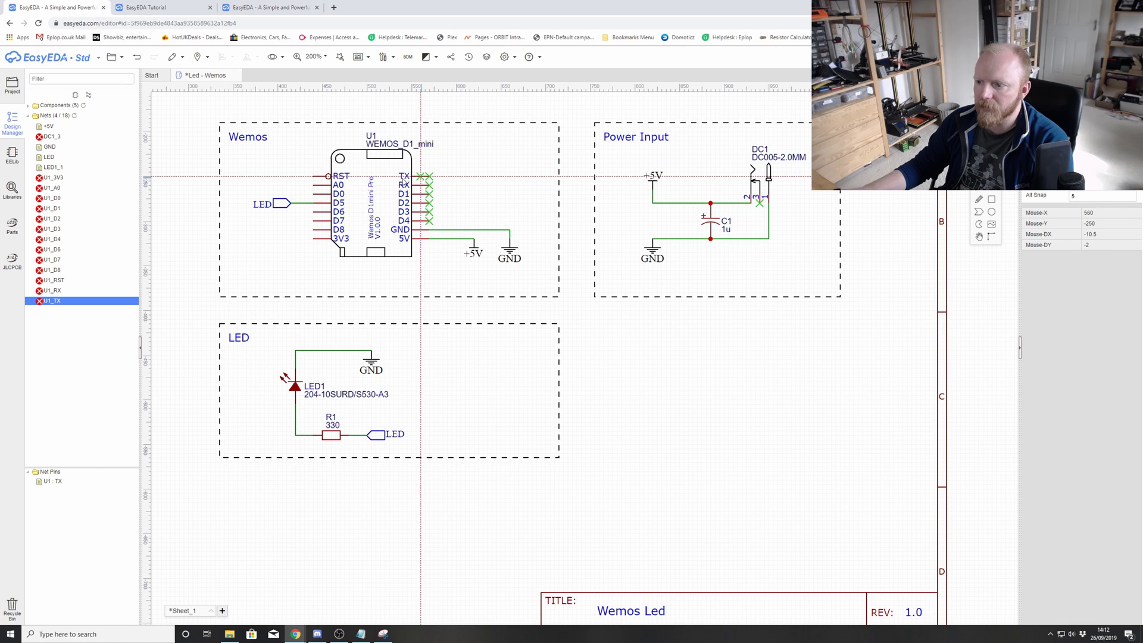
- Place no-connect flags on the Wemos pins RST, A0, D0, D6, D7, D8 and 3V3
{"action": "left_click", "coordinate": [313, 177]}
{"action": "left_click", "coordinate": [313, 185]}
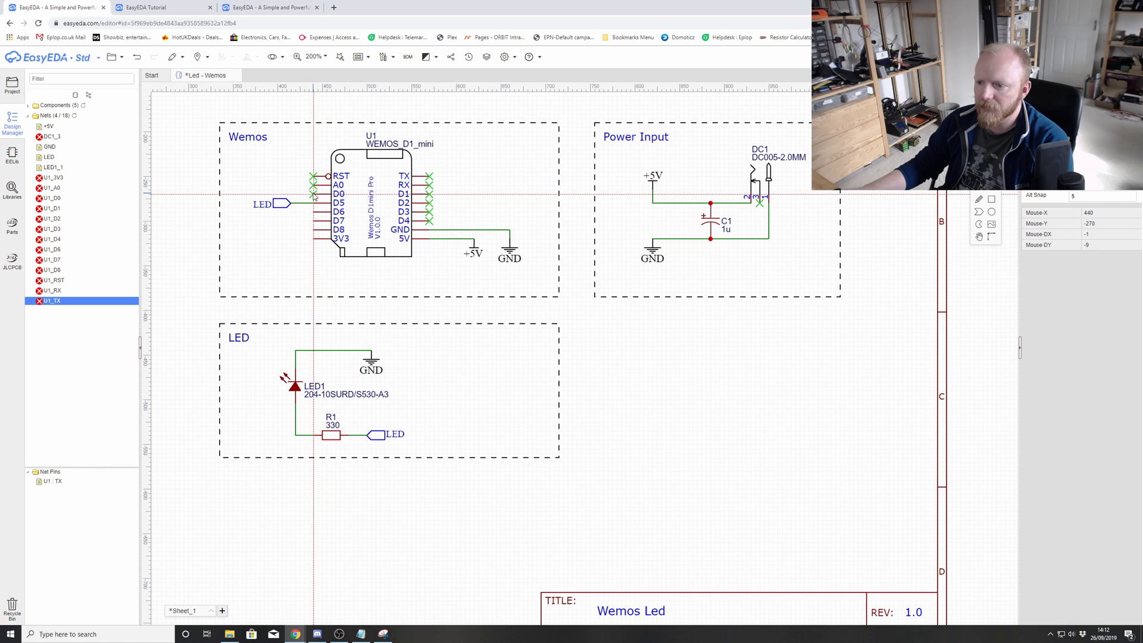
{"action": "left_click", "coordinate": [314, 194]}
{"action": "left_click", "coordinate": [314, 212]}
{"action": "left_click", "coordinate": [313, 221]}
{"action": "left_click", "coordinate": [314, 229]}
{"action": "left_click", "coordinate": [314, 239]}
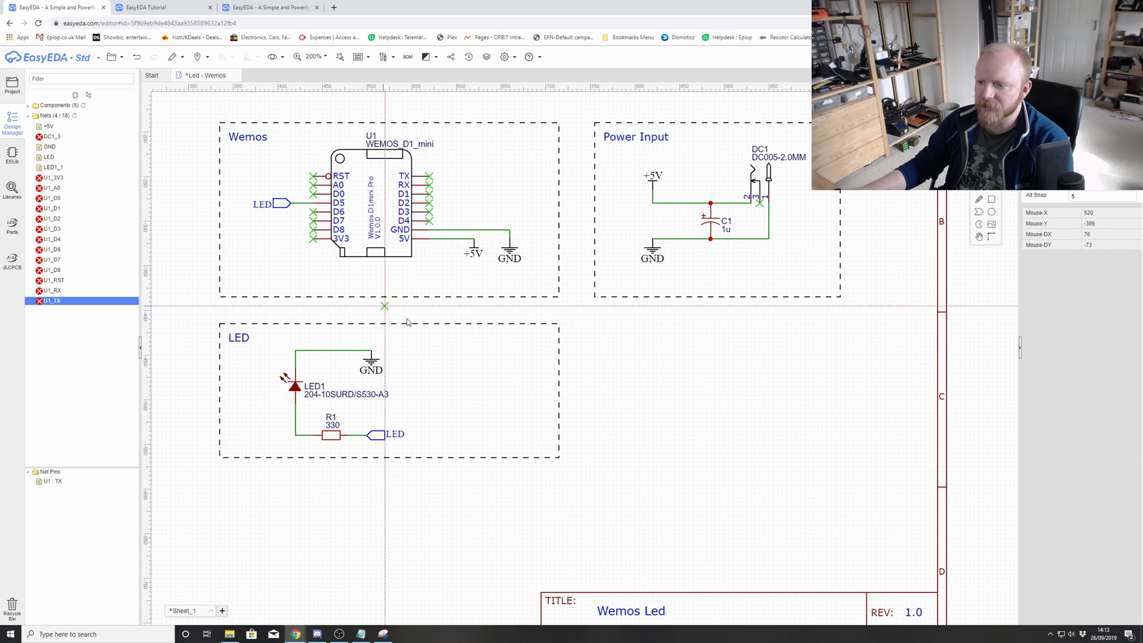
{"action": "right_click", "coordinate": [549, 200]}
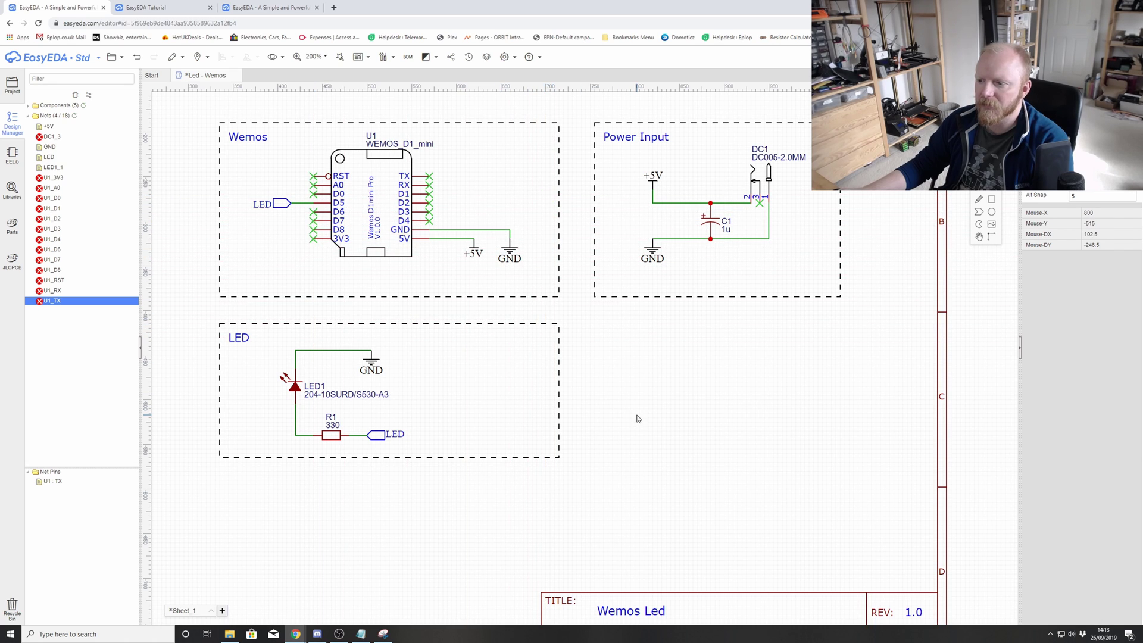
- Save the schematic and refresh the net list
{"action": "left_click", "coordinate": [113, 56]}
{"action": "left_click", "coordinate": [124, 96]}
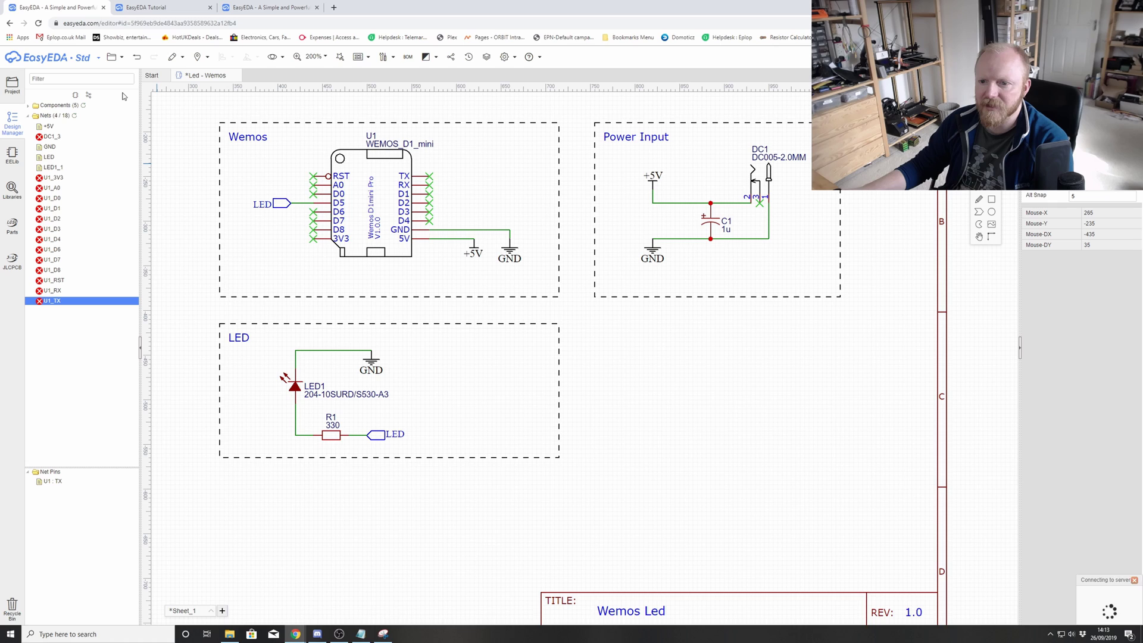
{"action": "left_click", "coordinate": [74, 118]}
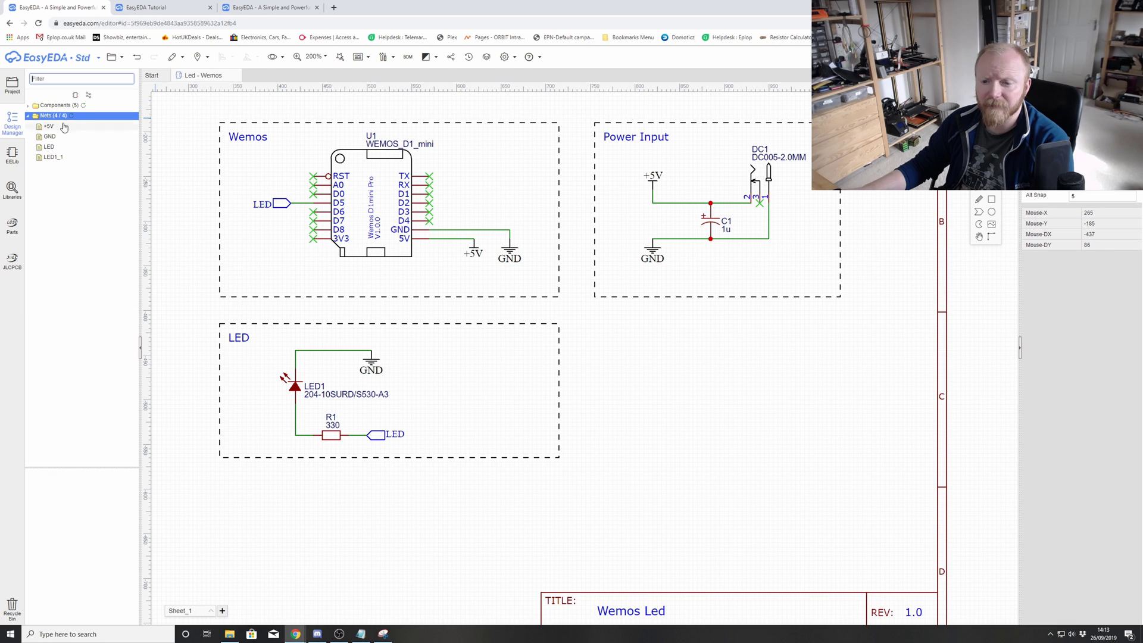
- Highlight the +5V, GND, LED and LED1_1 nets in turn to check their connections in the schematic
{"action": "left_click", "coordinate": [49, 126]}
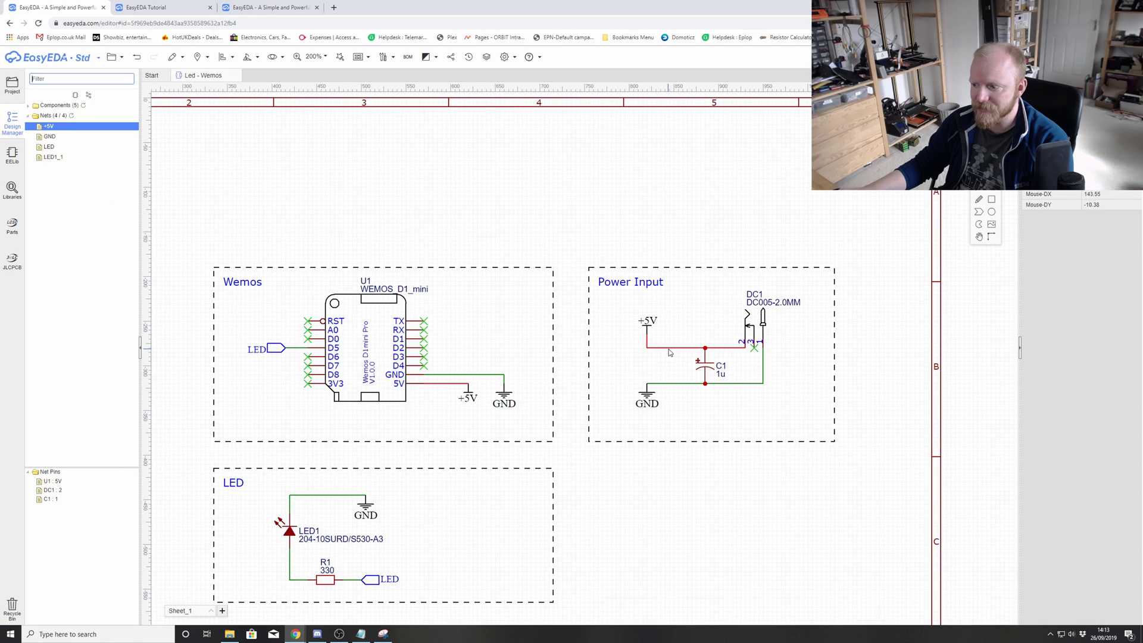
{"action": "left_click", "coordinate": [79, 137]}
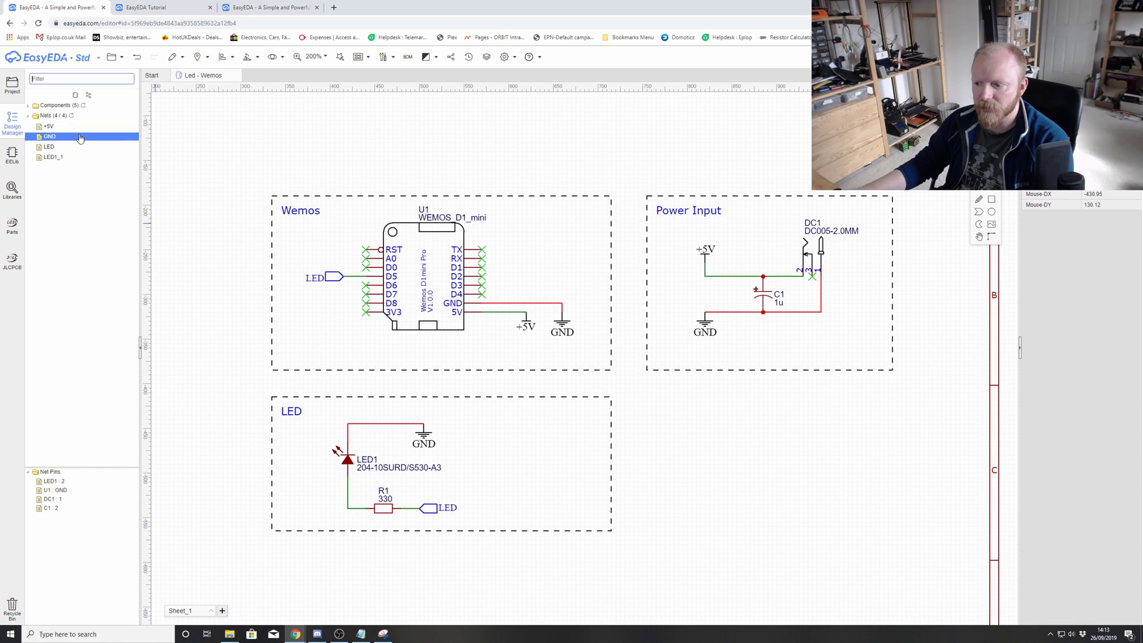
{"action": "left_click", "coordinate": [72, 147]}
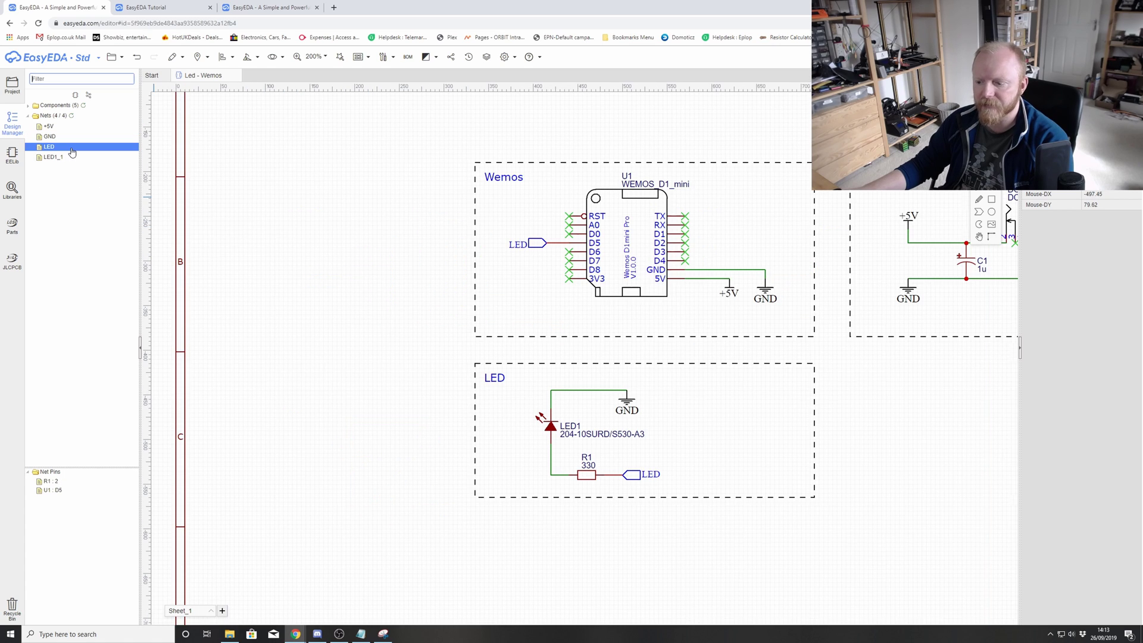
{"action": "left_click", "coordinate": [76, 156]}
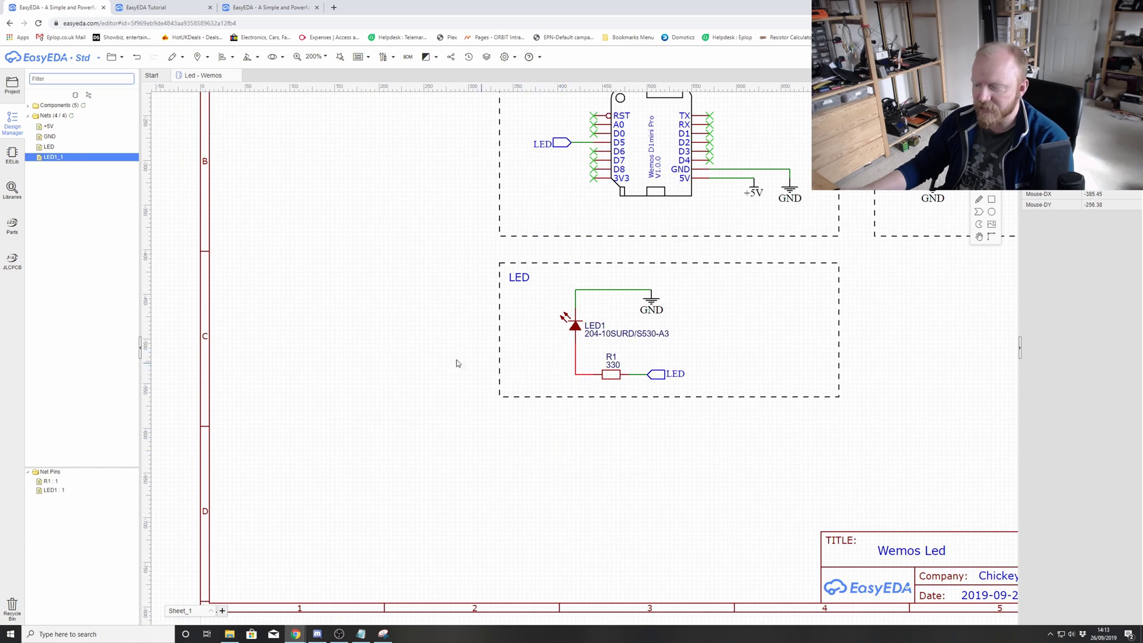
- Convert the checked schematic to a new PCB
{"action": "right_click_drag", "start_coordinate": [410, 325], "coordinate": [182, 430]}
{"action": "right_click", "coordinate": [165, 399]}
{"action": "left_click", "coordinate": [368, 57]}
{"action": "left_click", "coordinate": [368, 76]}
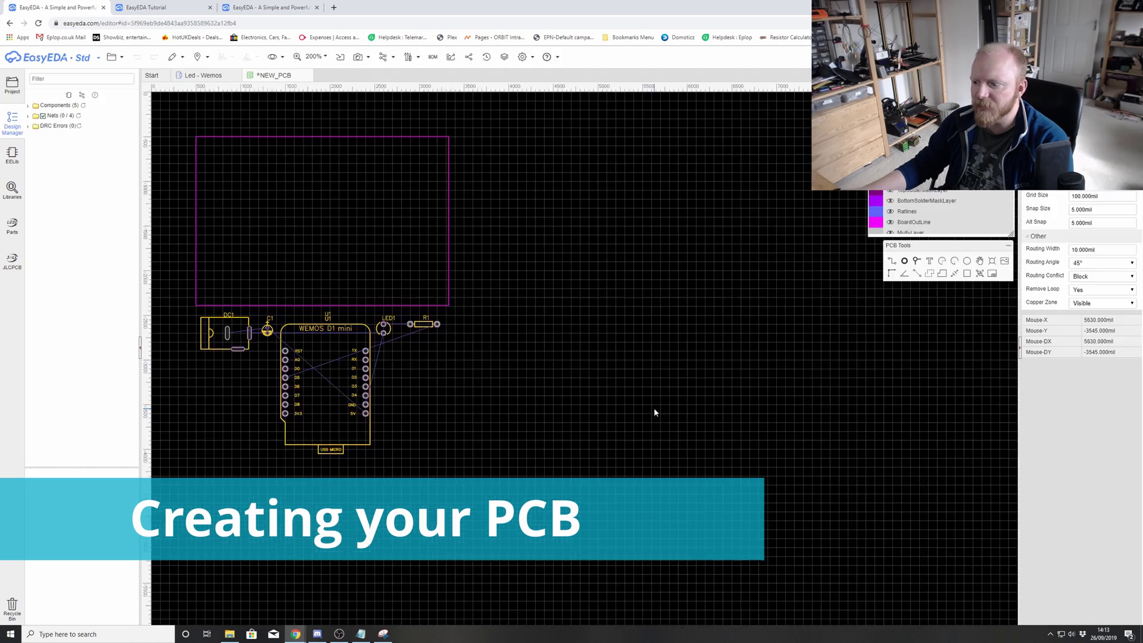
- Examine the footprints of the DC jack, the Wemos D1 mini and the LED below the board outline
{"action": "right_click_drag", "start_coordinate": [422, 403], "coordinate": [514, 438]}
{"action": "left_click", "coordinate": [304, 346]}
{"action": "left_click", "coordinate": [389, 387]}
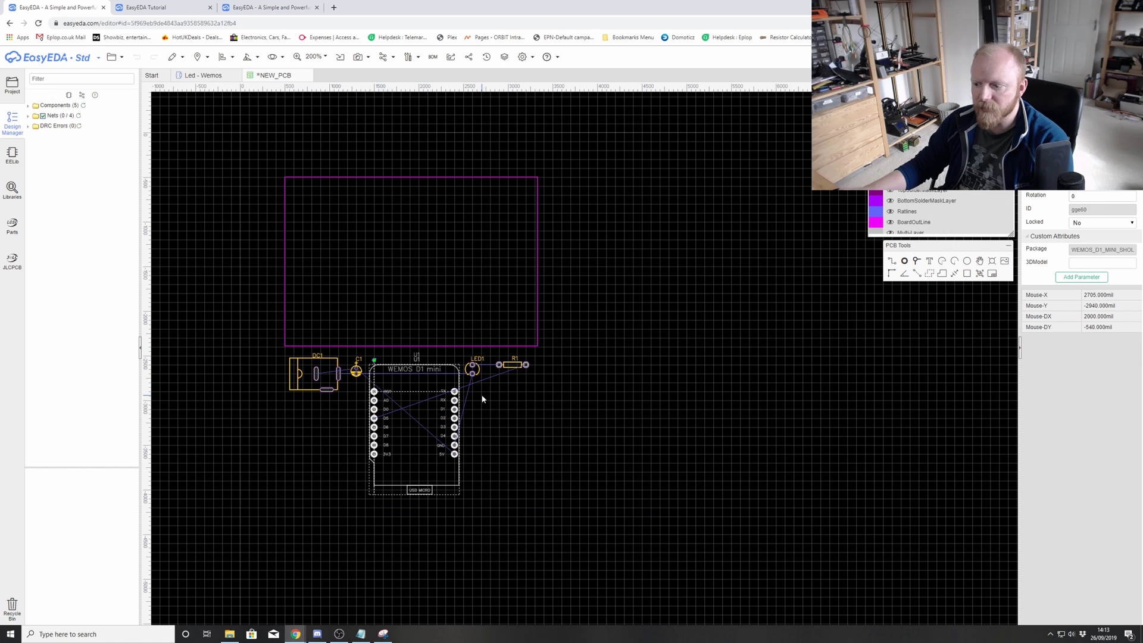
{"action": "left_click", "coordinate": [476, 373]}
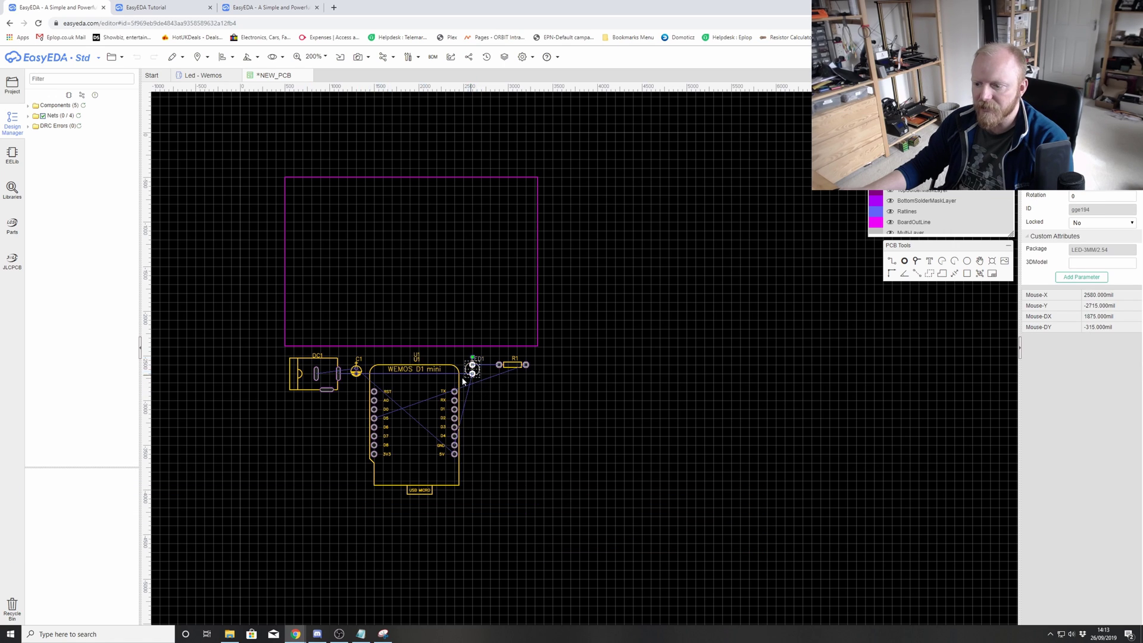
{"action": "left_click", "coordinate": [299, 386]}
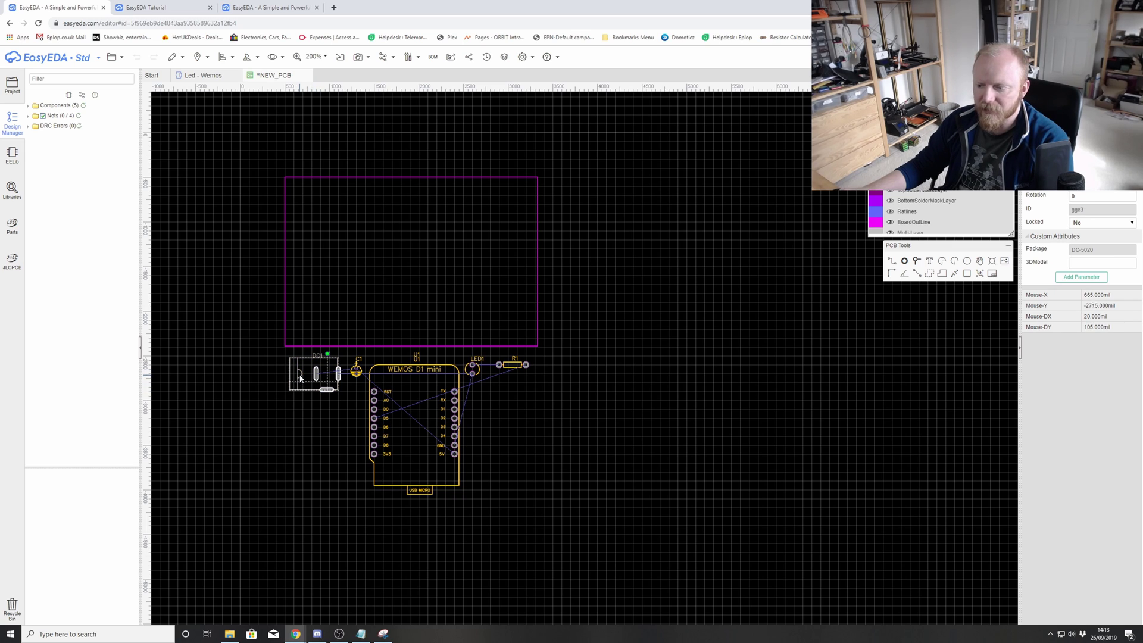
- Move the DC1 jack onto the board's upper-left edge, overhanging slightly, and the Wemos D1 mini inside the outline
{"action": "left_click_drag", "start_coordinate": [299, 374], "coordinate": [287, 202]}
{"action": "left_click_drag", "start_coordinate": [430, 479], "coordinate": [417, 327]}
{"action": "left_click", "coordinate": [435, 429]}
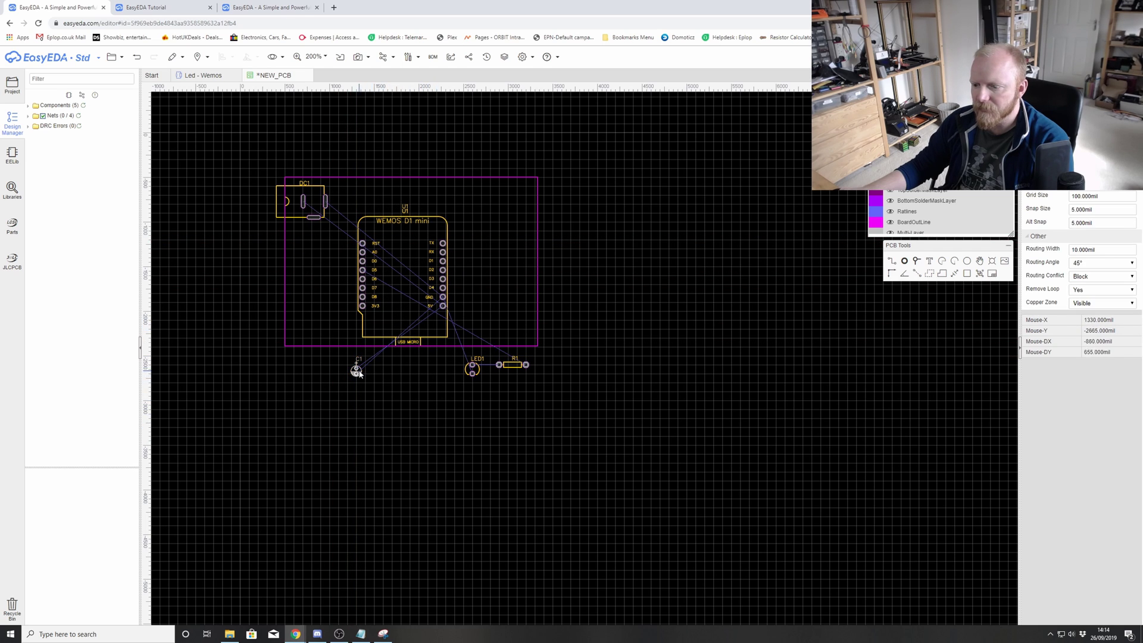
- Place capacitor C1 just below and beside the DC1 jack, rotated to 90°
{"action": "left_click_drag", "start_coordinate": [360, 374], "coordinate": [337, 221]}
{"action": "key", "text": "space"}
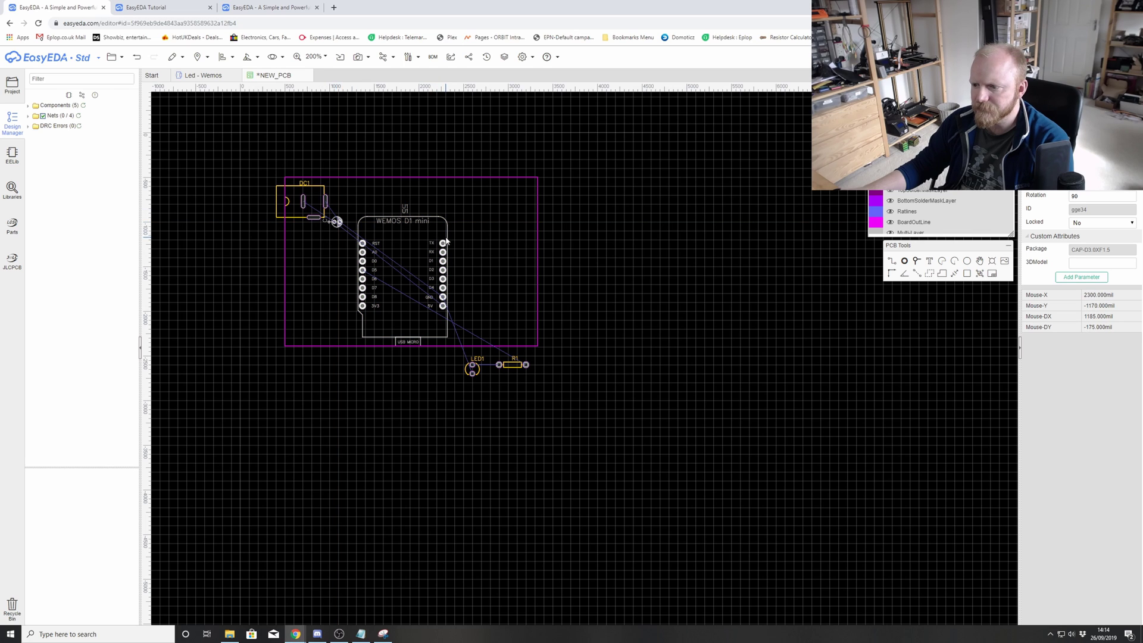
- Rotate the Wemos D1 mini to 270° and place it at the board's left edge with its USB connector overhanging
{"action": "mouse_move", "coordinate": [431, 227]}
{"action": "left_mouse_down"}
{"action": "mouse_move", "coordinate": [416, 224]}
{"action": "mouse_move", "coordinate": [409, 248]}
{"action": "mouse_move", "coordinate": [419, 225]}
{"action": "left_mouse_up"}
{"action": "key", "text": "space"}
{"action": "key", "text": "space"}
{"action": "key", "text": "space"}
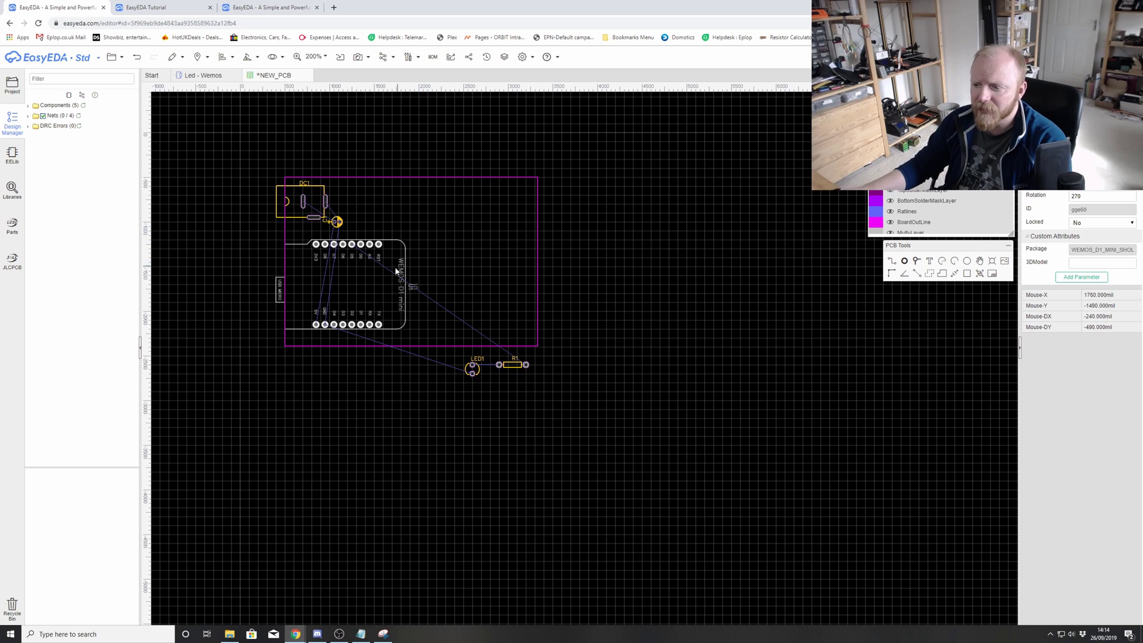
{"action": "left_click", "coordinate": [380, 276]}
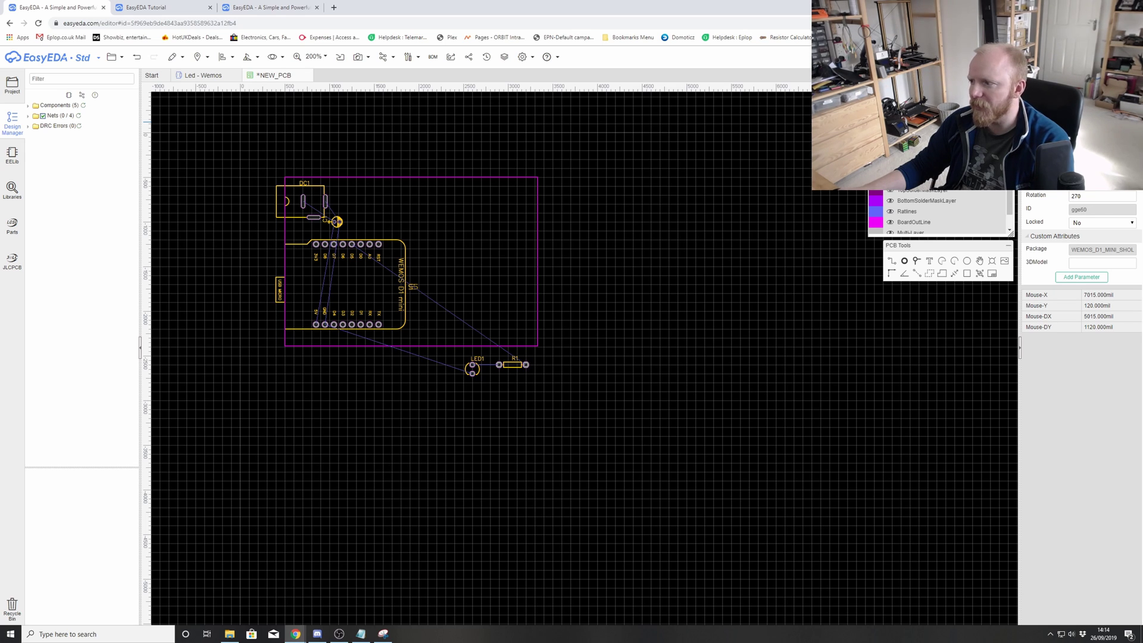
- Hide the BoardOutLine layer and show it again
{"action": "scroll", "coordinate": [902, 204], "scroll_direction": "down", "scroll_amount": 1}
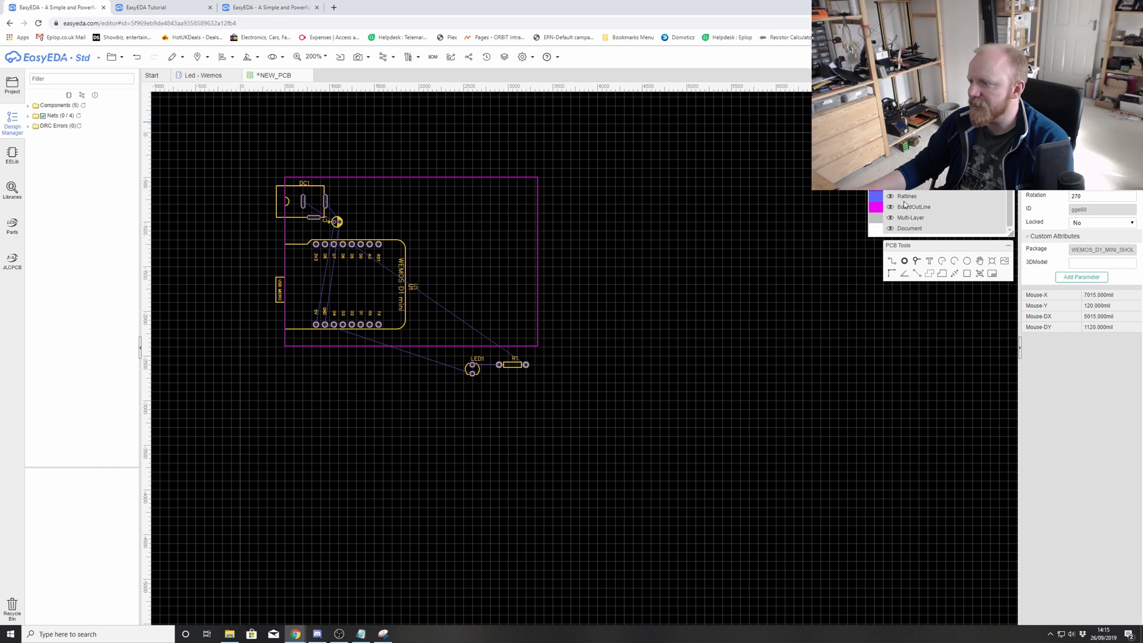
{"action": "left_click", "coordinate": [891, 207]}
{"action": "left_click", "coordinate": [891, 210]}
- Move LED1 into the upper part of the board and place resistor R1 horizontally just above the Wemos
{"action": "left_click", "coordinate": [473, 367]}
{"action": "left_click_drag", "start_coordinate": [472, 369], "coordinate": [389, 197]}
{"action": "left_click", "coordinate": [507, 353]}
{"action": "left_click_drag", "start_coordinate": [507, 354], "coordinate": [439, 284]}
{"action": "left_click_drag", "start_coordinate": [515, 365], "coordinate": [373, 223]}
{"action": "key", "text": "space"}
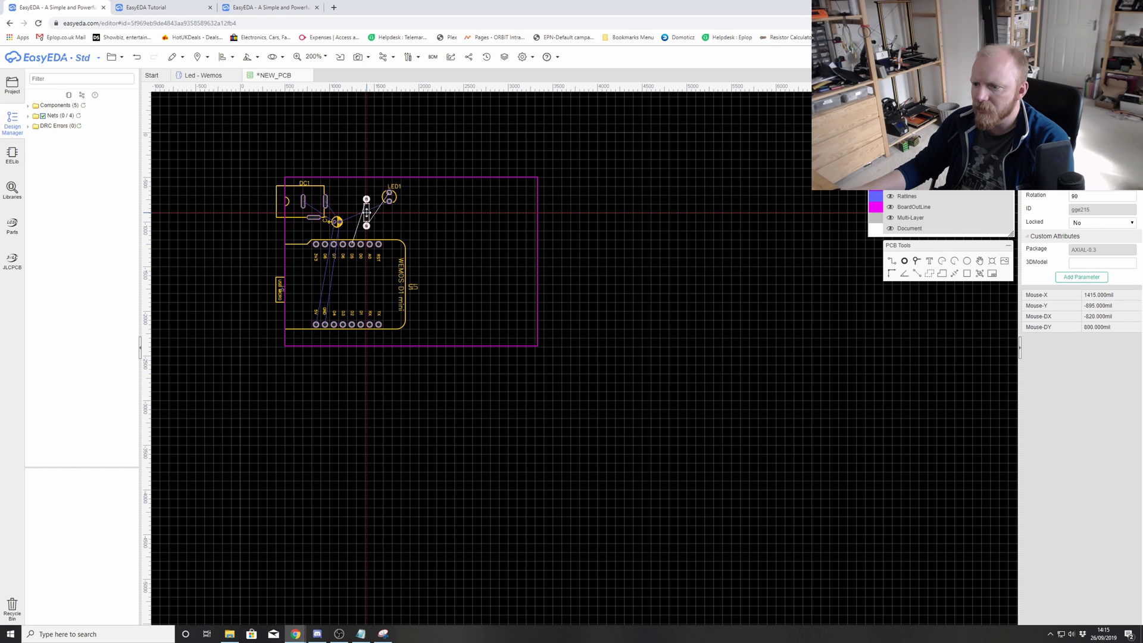
{"action": "key", "text": "space"}
- Position LED1 directly above resistor R1 and rotate it to 270°
{"action": "mouse_move", "coordinate": [367, 213]}
{"action": "left_mouse_down"}
{"action": "mouse_move", "coordinate": [375, 227]}
{"action": "mouse_move", "coordinate": [379, 196]}
{"action": "mouse_move", "coordinate": [372, 206]}
{"action": "left_mouse_up"}
{"action": "key", "text": "space"}
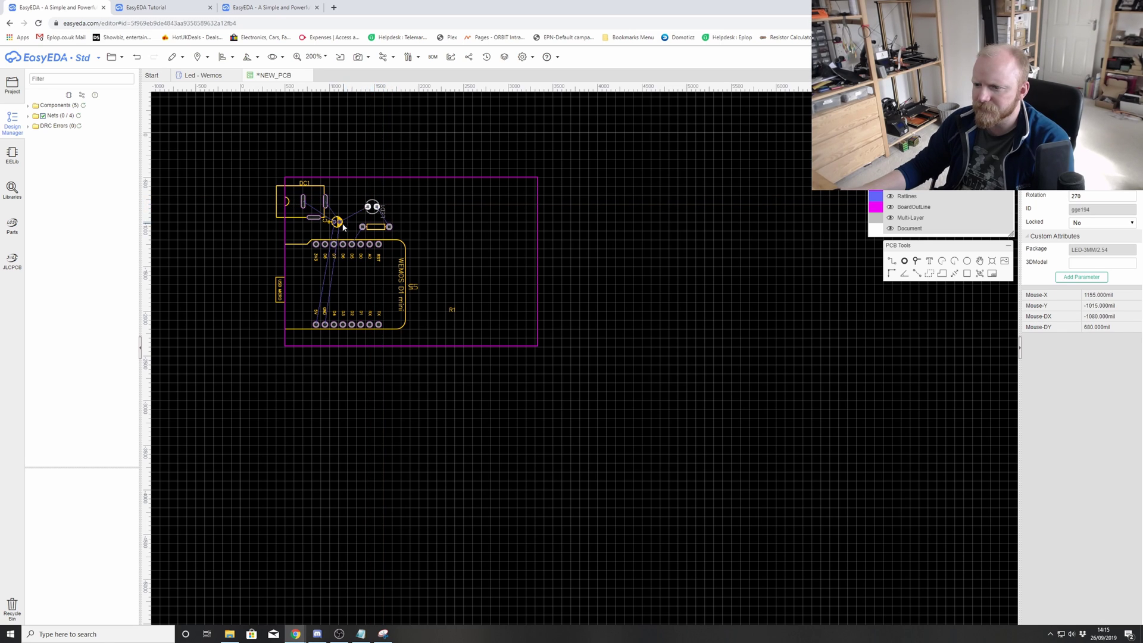
{"action": "left_click", "coordinate": [459, 289]}
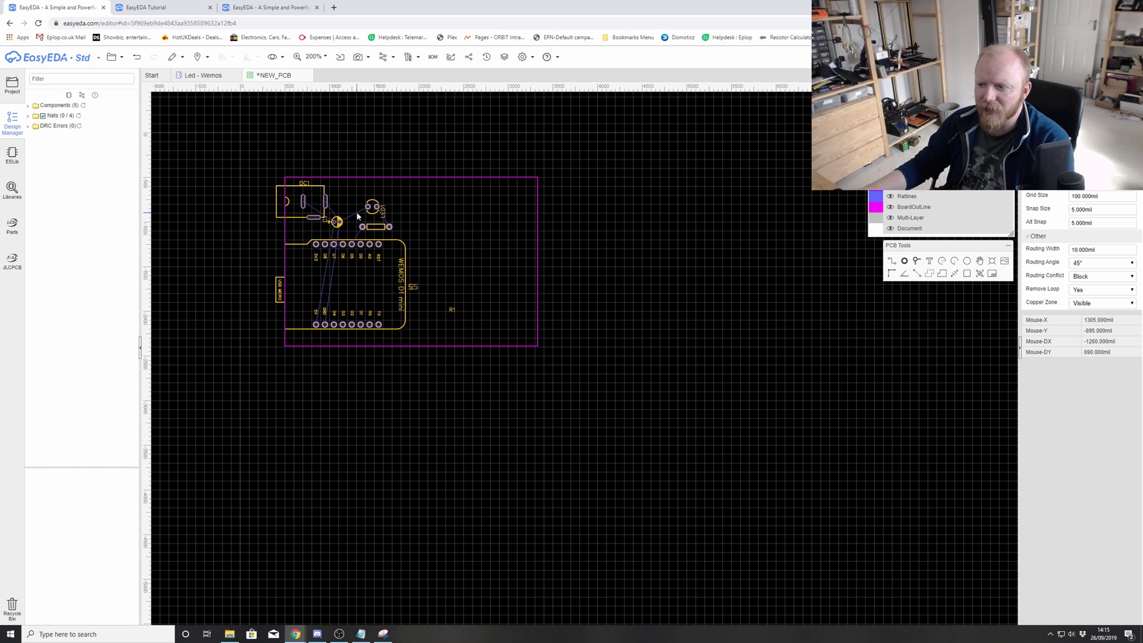
- Undo the last layout change and set the canvas units to mm
{"action": "scroll", "coordinate": [357, 216], "scroll_direction": "up", "scroll_amount": 3}
{"action": "scroll", "coordinate": [330, 160], "scroll_direction": "up", "scroll_amount": 3}
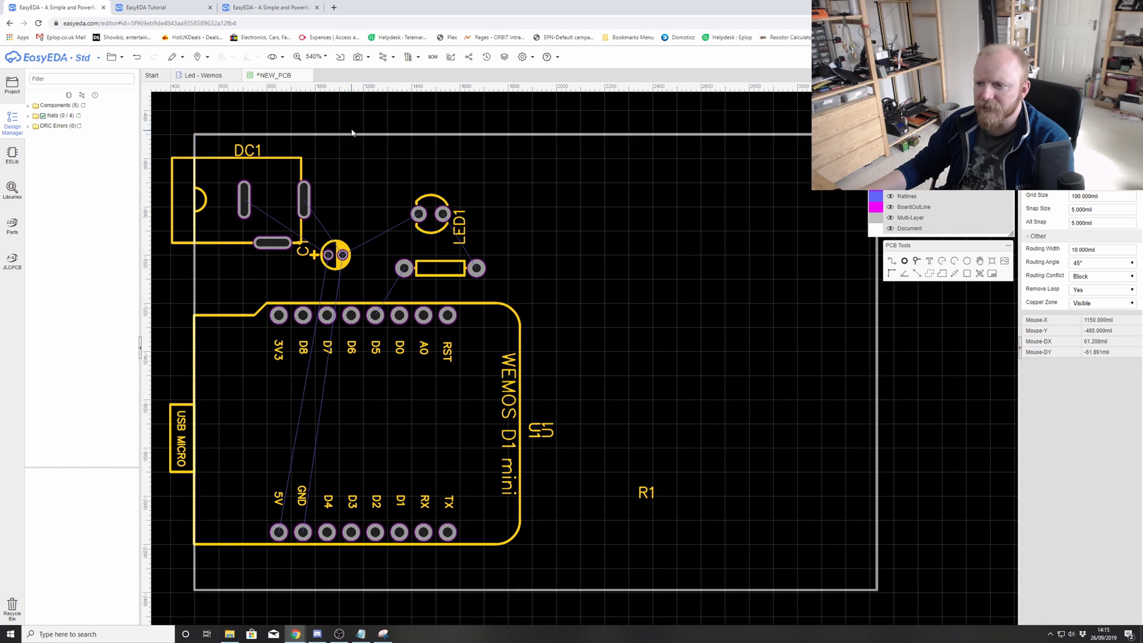
{"action": "right_click_drag", "start_coordinate": [360, 122], "coordinate": [373, 122]}
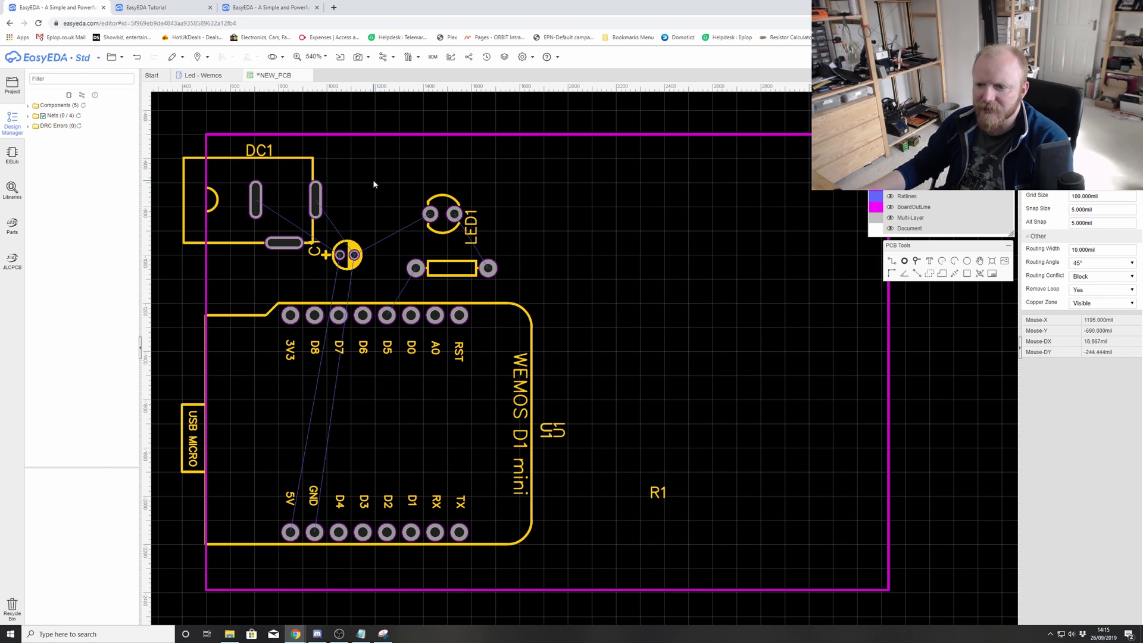
{"action": "key", "text": "ctrl+z"}
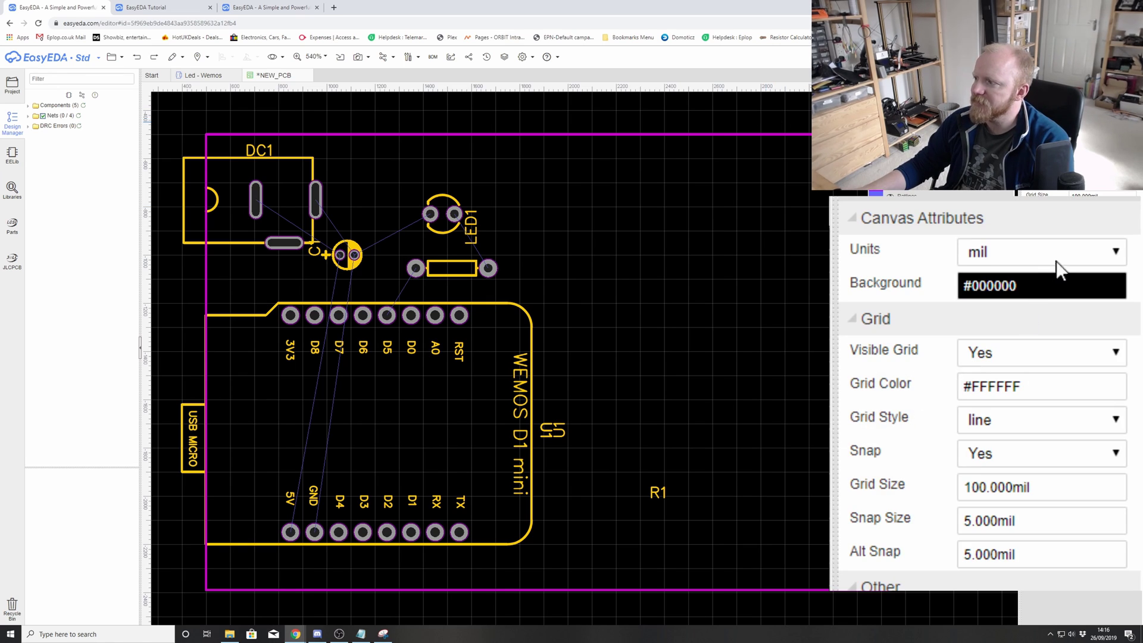
{"action": "left_click", "coordinate": [1063, 254]}
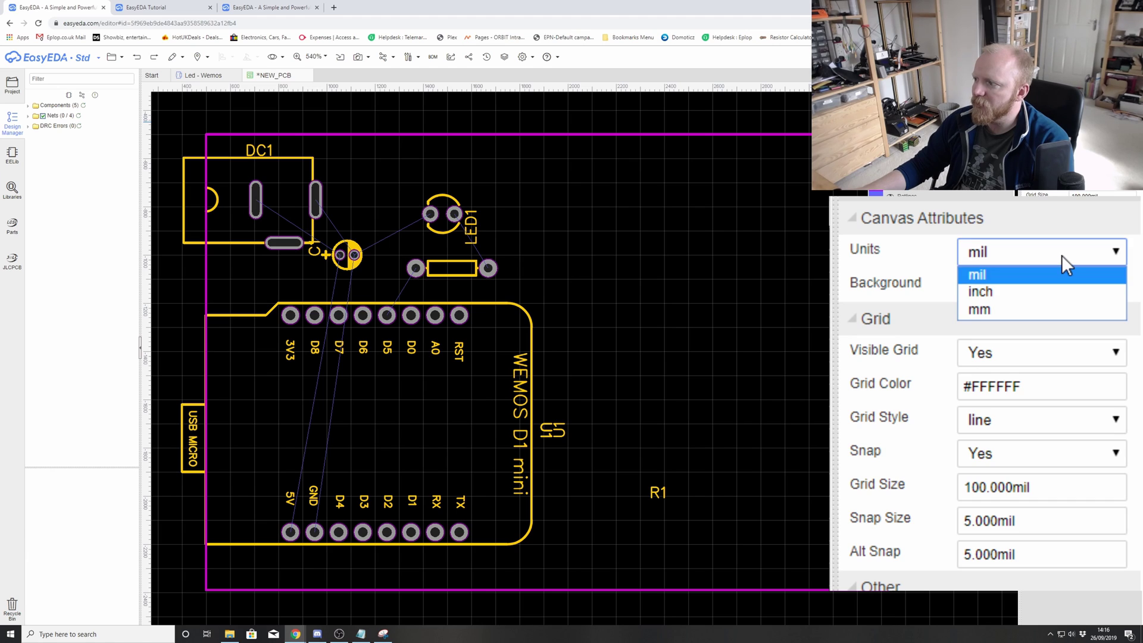
{"action": "left_click", "coordinate": [1062, 303]}
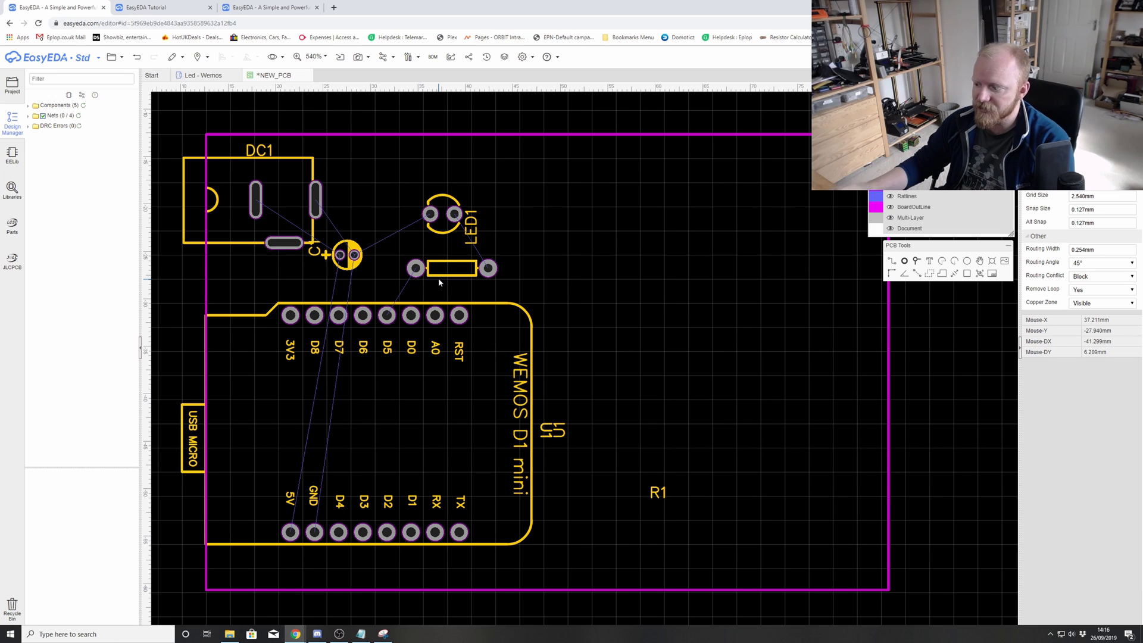
- Move the R1 label directly above its resistor
{"action": "left_click_drag", "start_coordinate": [666, 499], "coordinate": [449, 252]}
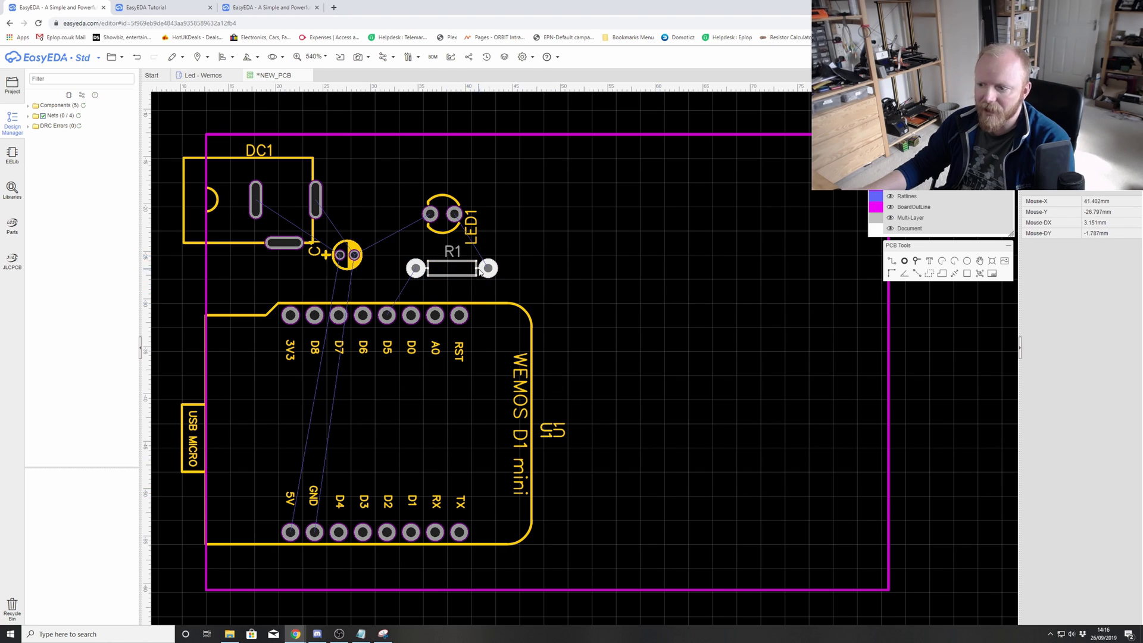
- Narrow the board outline by moving its right edge inward to just beyond the Wemos U1 label
{"action": "left_click", "coordinate": [597, 319]}
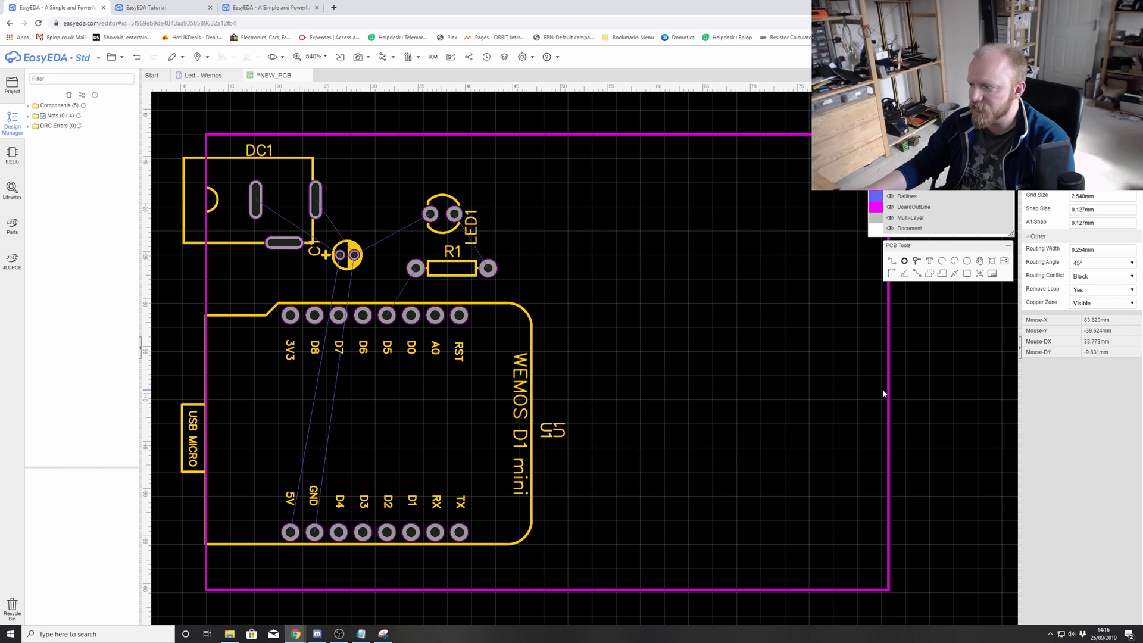
{"action": "left_click", "coordinate": [889, 528]}
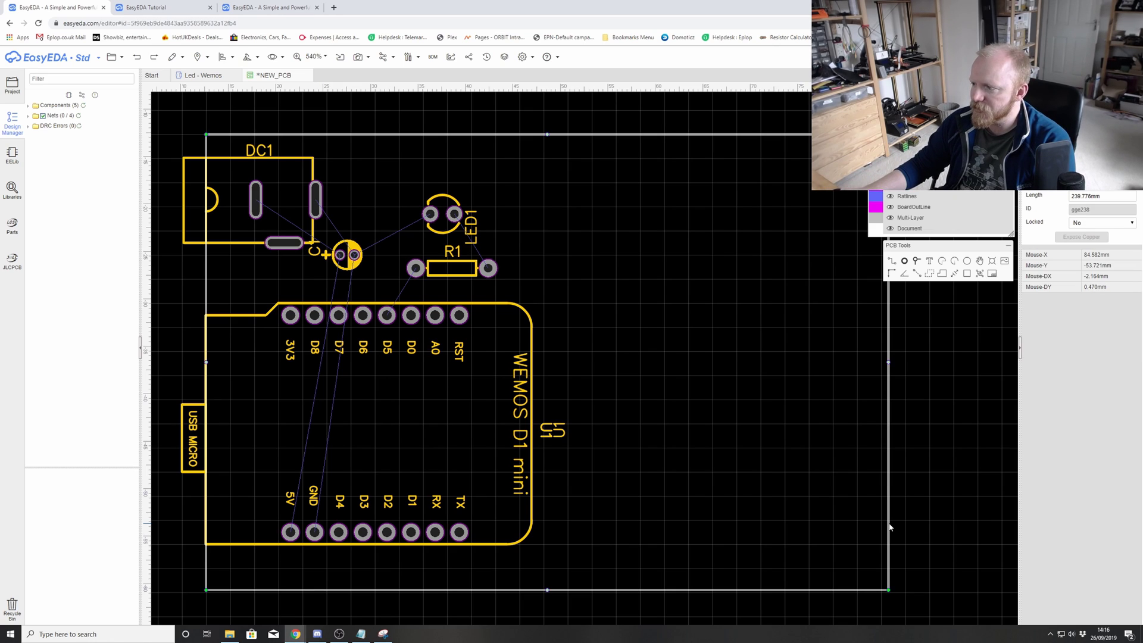
{"action": "left_click_drag", "start_coordinate": [888, 527], "coordinate": [575, 497]}
{"action": "left_click", "coordinate": [637, 509]}
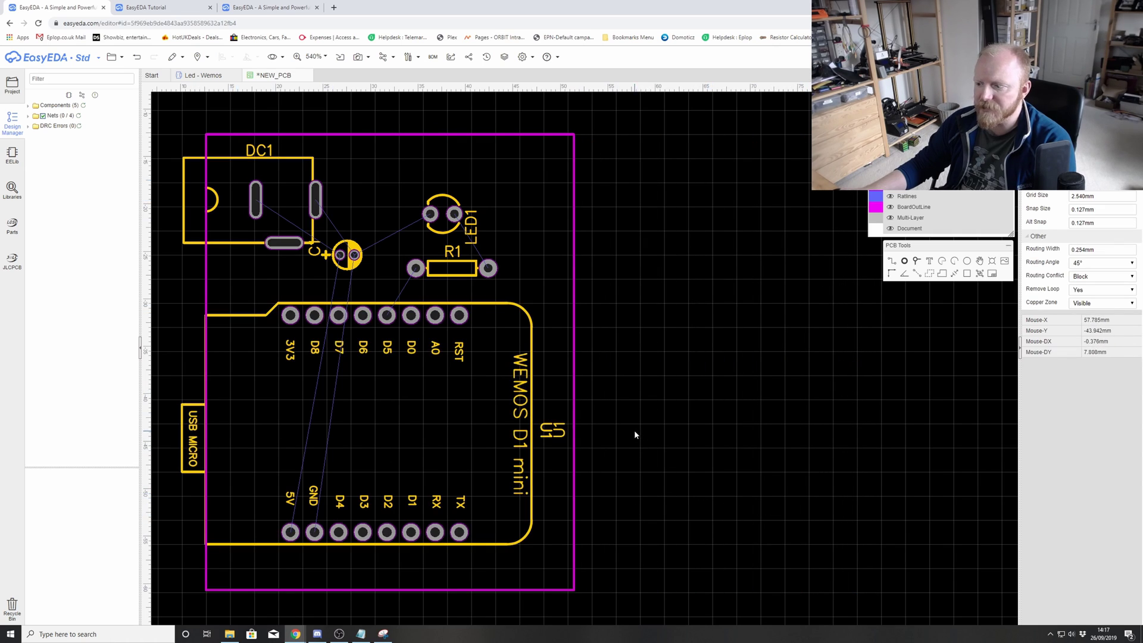
{"action": "right_click_drag", "start_coordinate": [635, 430], "coordinate": [774, 386]}
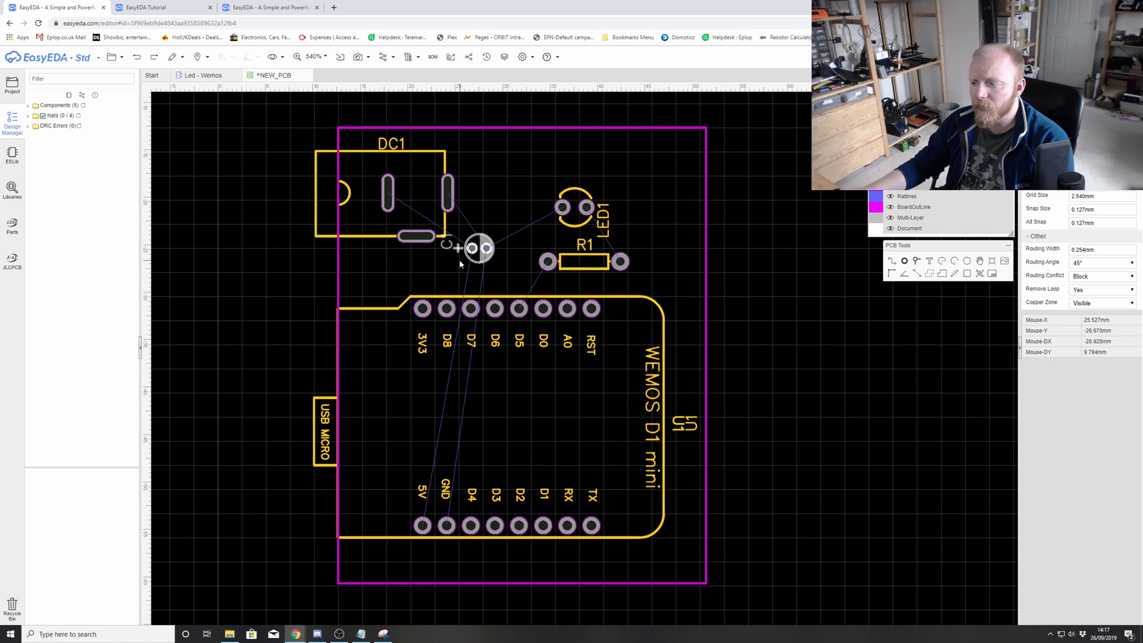
- Examine the unrouted nets +5V, GND, LED and LED1_1 one by one, highlighting each on the board
{"action": "left_click", "coordinate": [28, 127]}
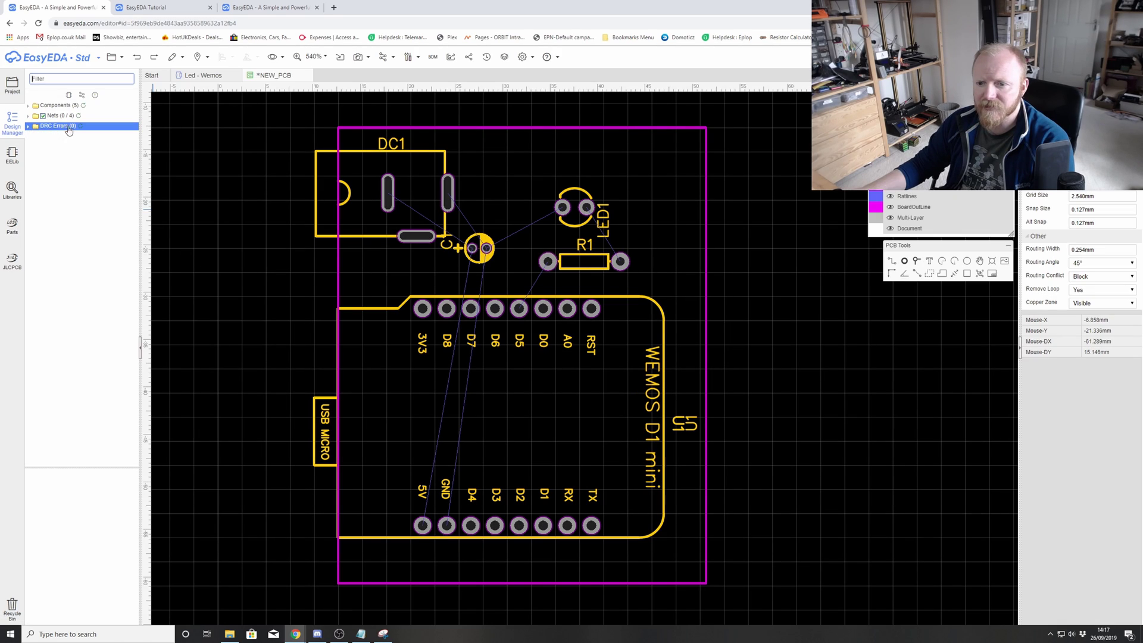
{"action": "left_click", "coordinate": [28, 116]}
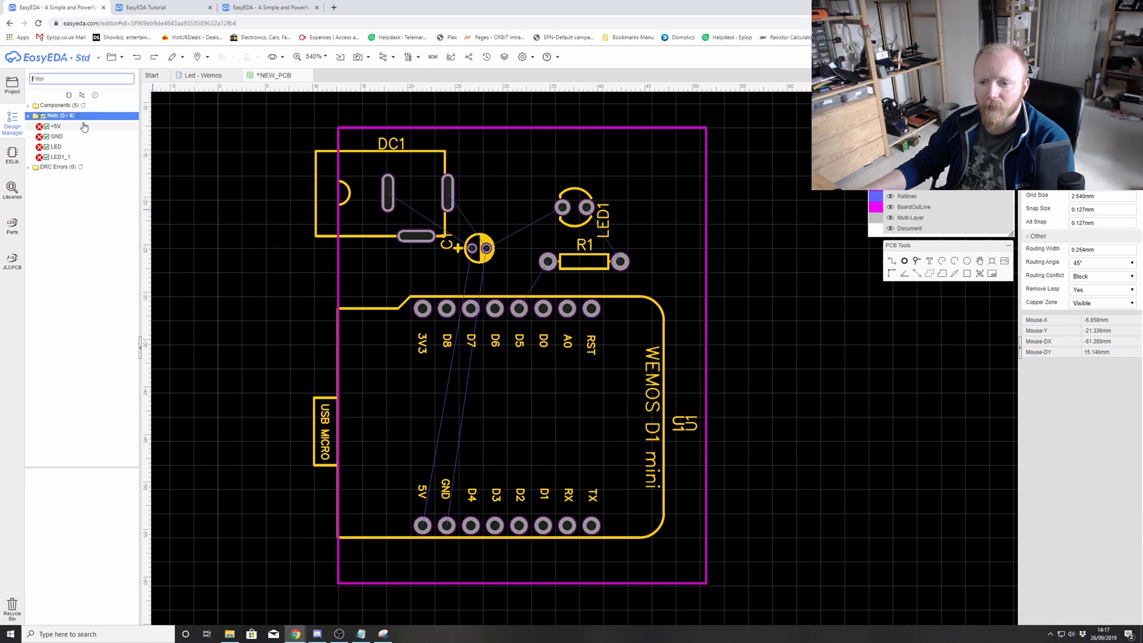
{"action": "left_click", "coordinate": [85, 127]}
{"action": "left_click", "coordinate": [85, 136]}
{"action": "left_click", "coordinate": [83, 147]}
{"action": "left_click", "coordinate": [81, 157]}
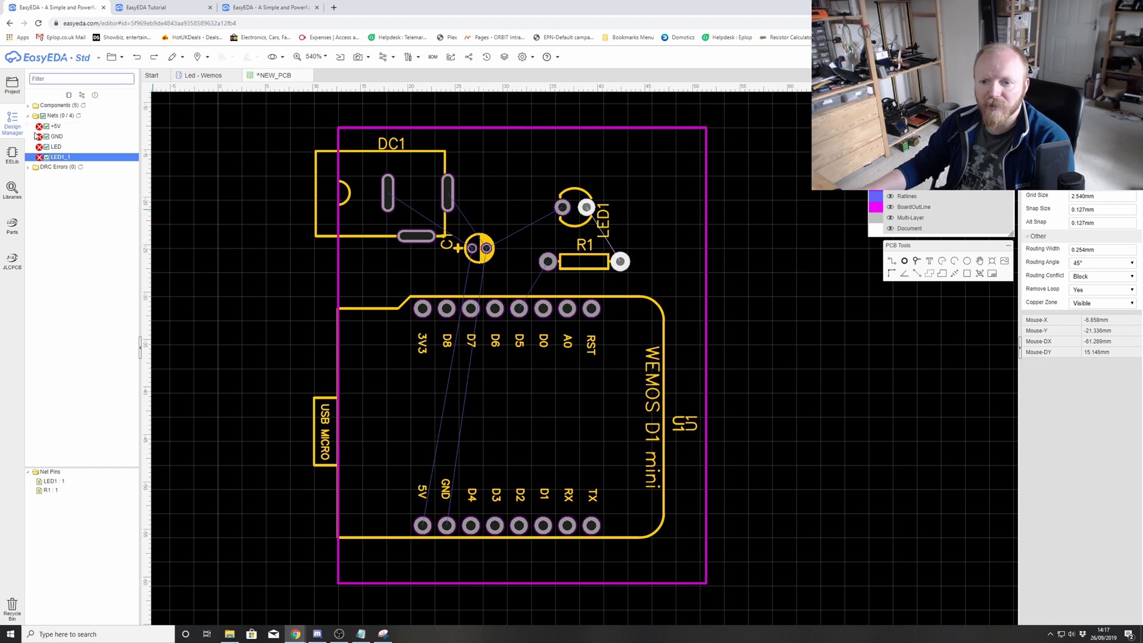
- Move capacitor C1 slightly down and auto-route the board on the cloud router with the default options
{"action": "left_click_drag", "start_coordinate": [480, 248], "coordinate": [478, 261]}
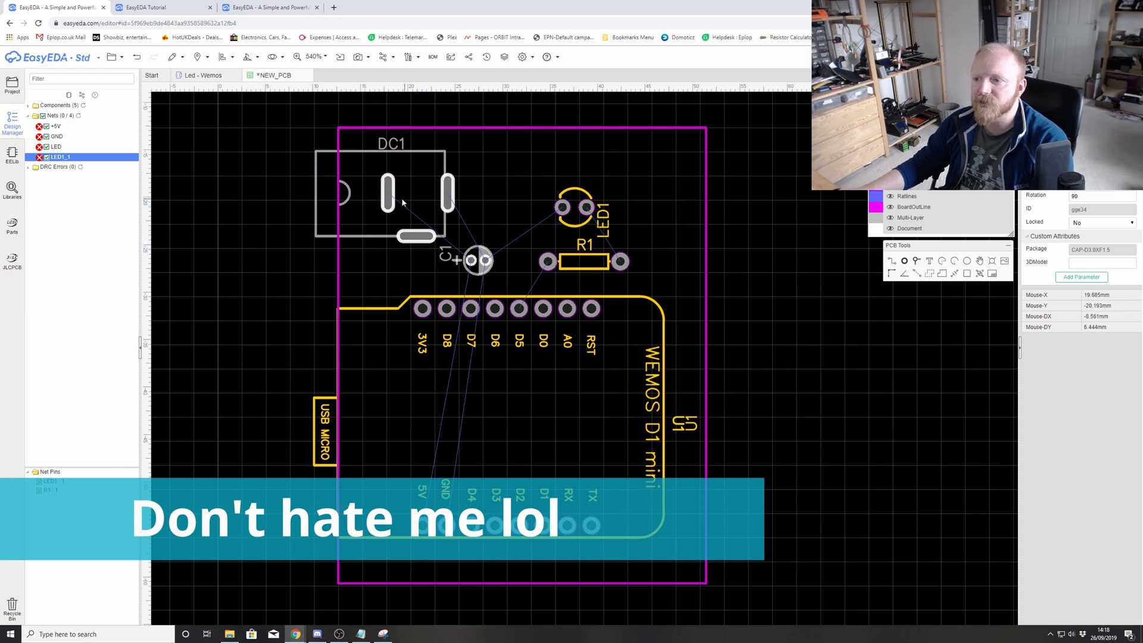
{"action": "left_click", "coordinate": [491, 217]}
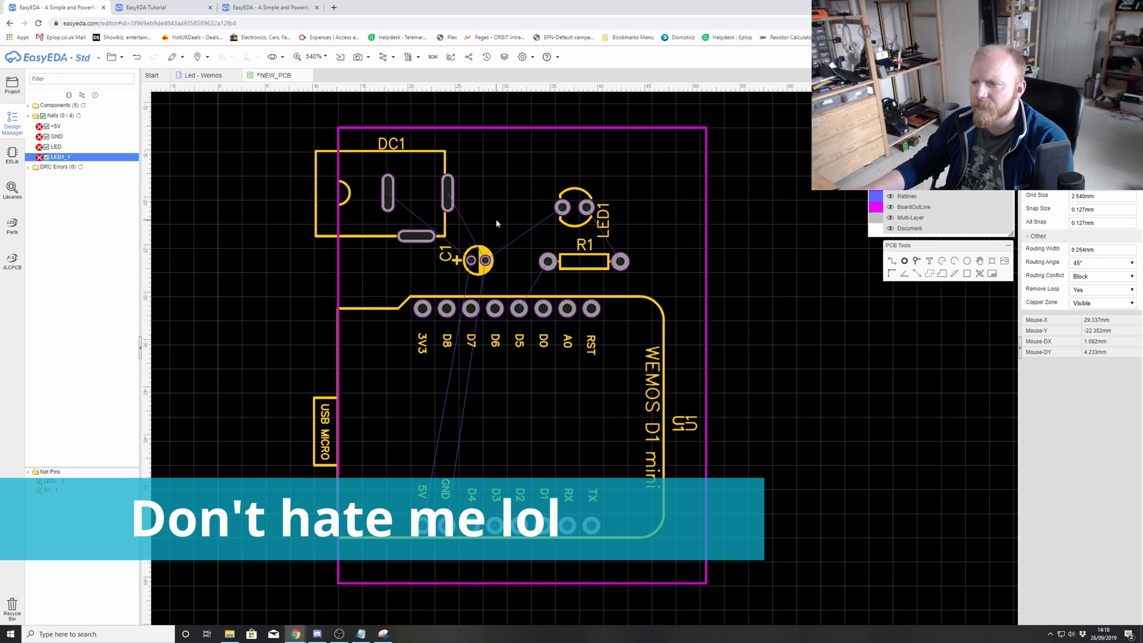
{"action": "left_click", "coordinate": [393, 57]}
{"action": "left_click", "coordinate": [398, 72]}
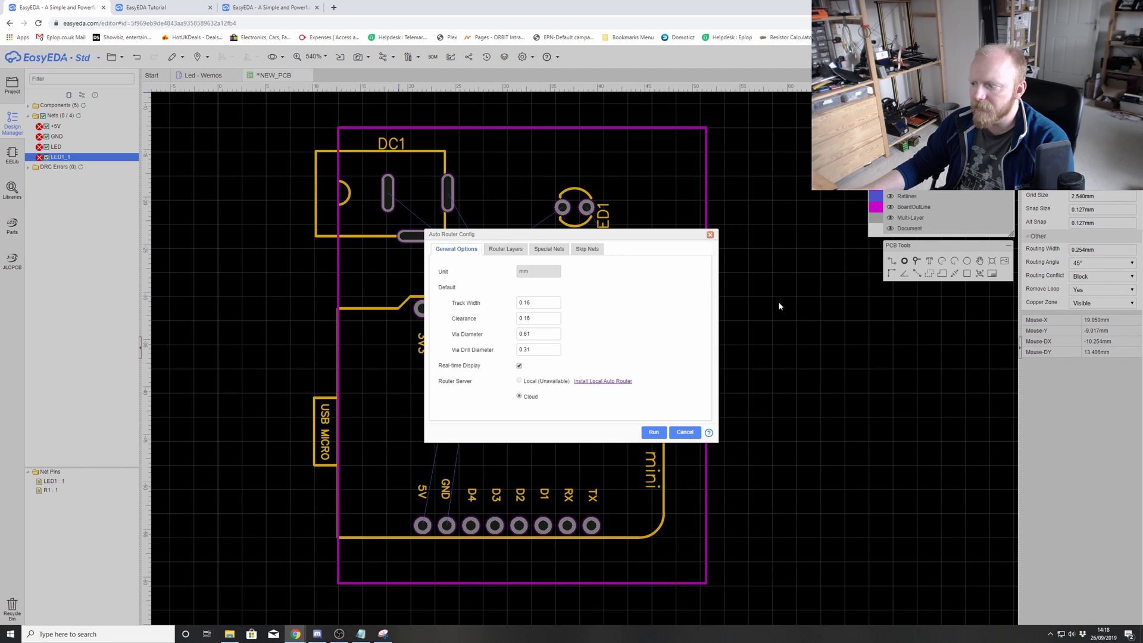
{"action": "left_click_drag", "start_coordinate": [636, 237], "coordinate": [914, 327]}
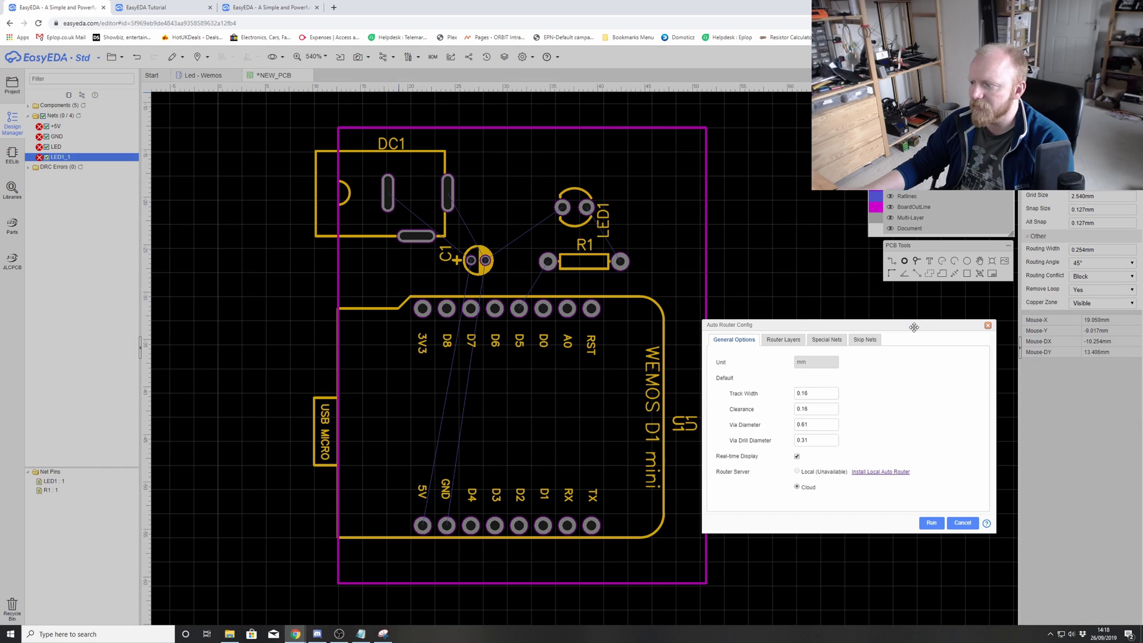
{"action": "left_click", "coordinate": [931, 524]}
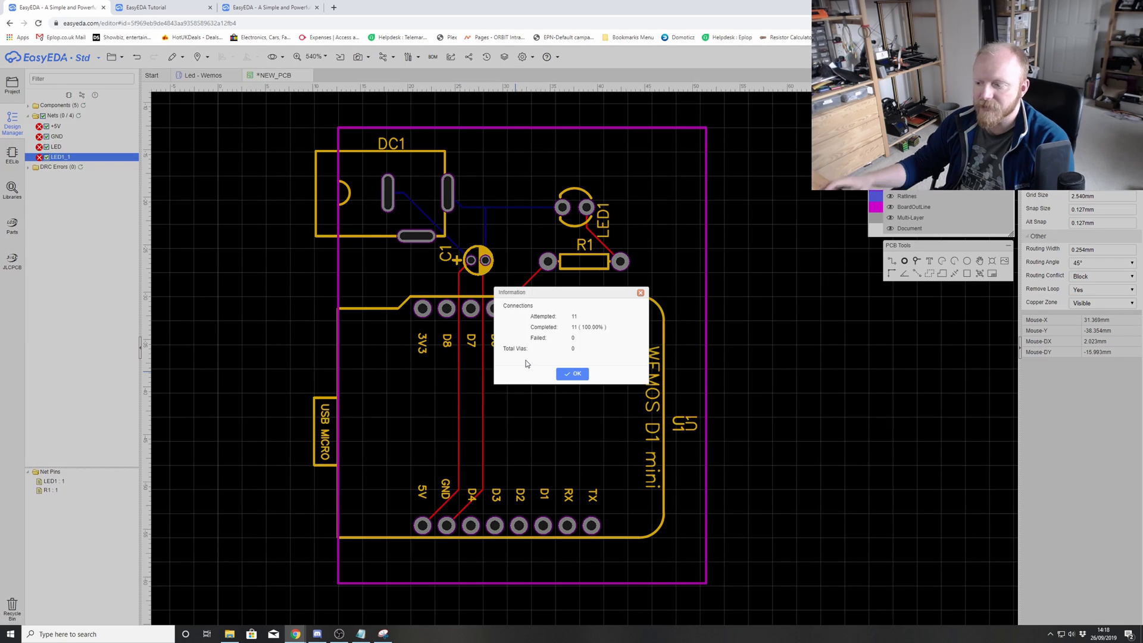
{"action": "left_click", "coordinate": [576, 374]}
- Inspect the GND tracks running to C1 and LED1, comparing their colours with TopLayer and BottomLayer
{"action": "left_click", "coordinate": [554, 457]}
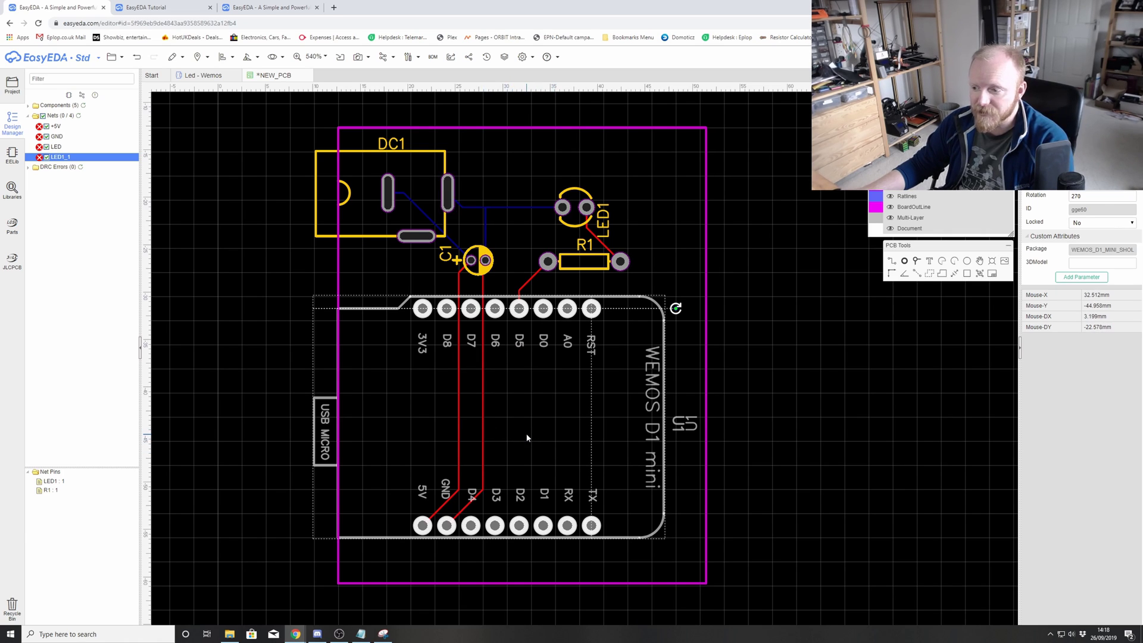
{"action": "left_click", "coordinate": [484, 402]}
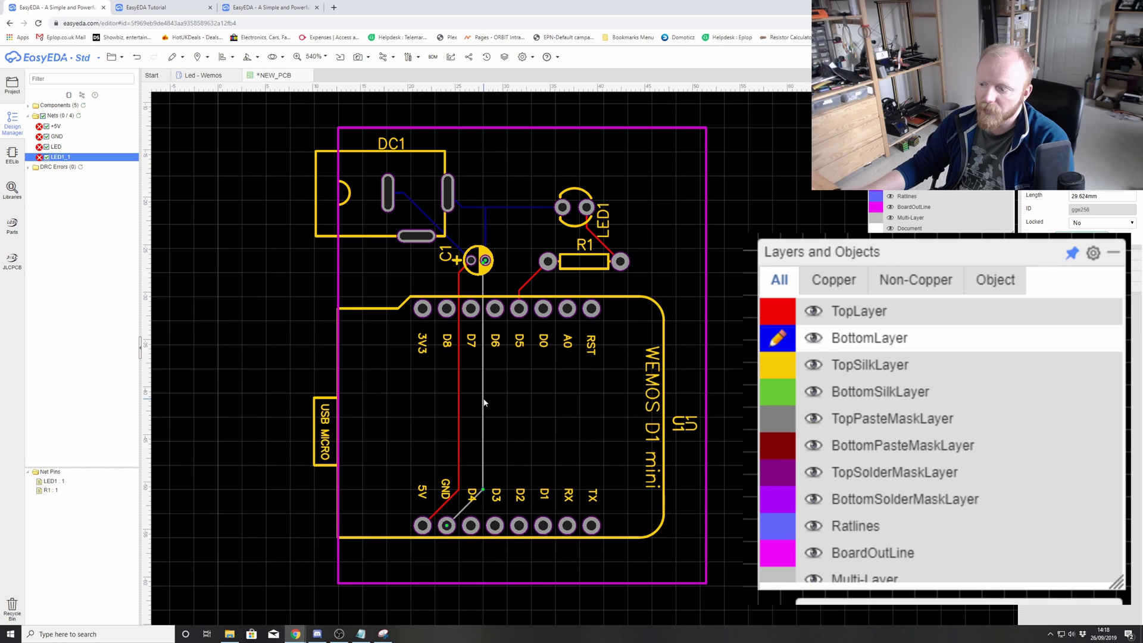
{"action": "left_click", "coordinate": [774, 307]}
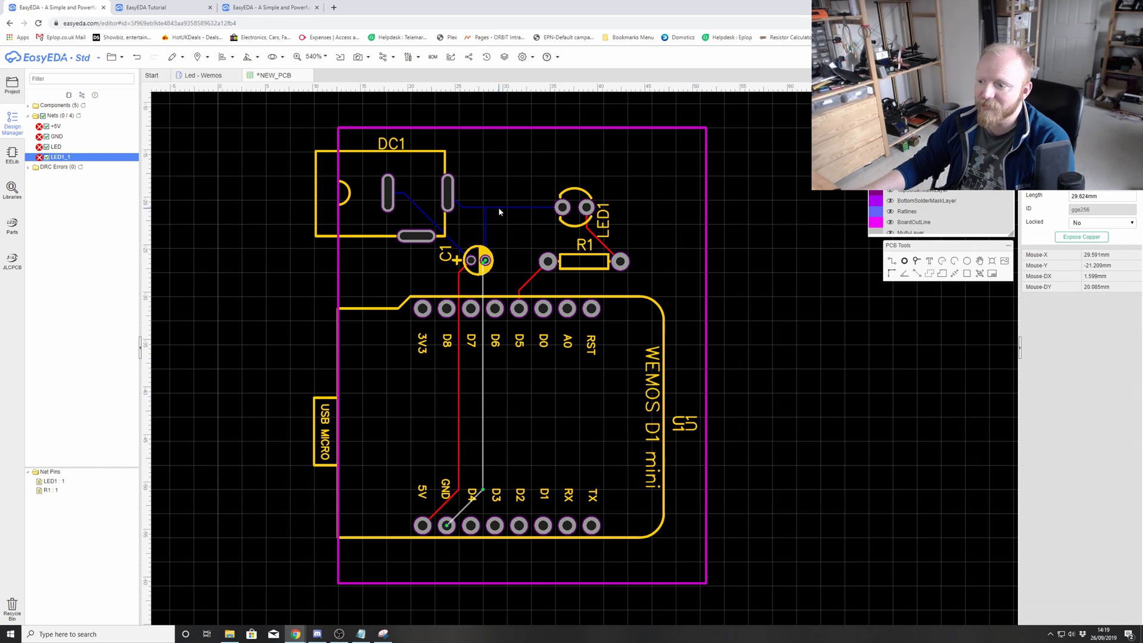
{"action": "left_click", "coordinate": [499, 207]}
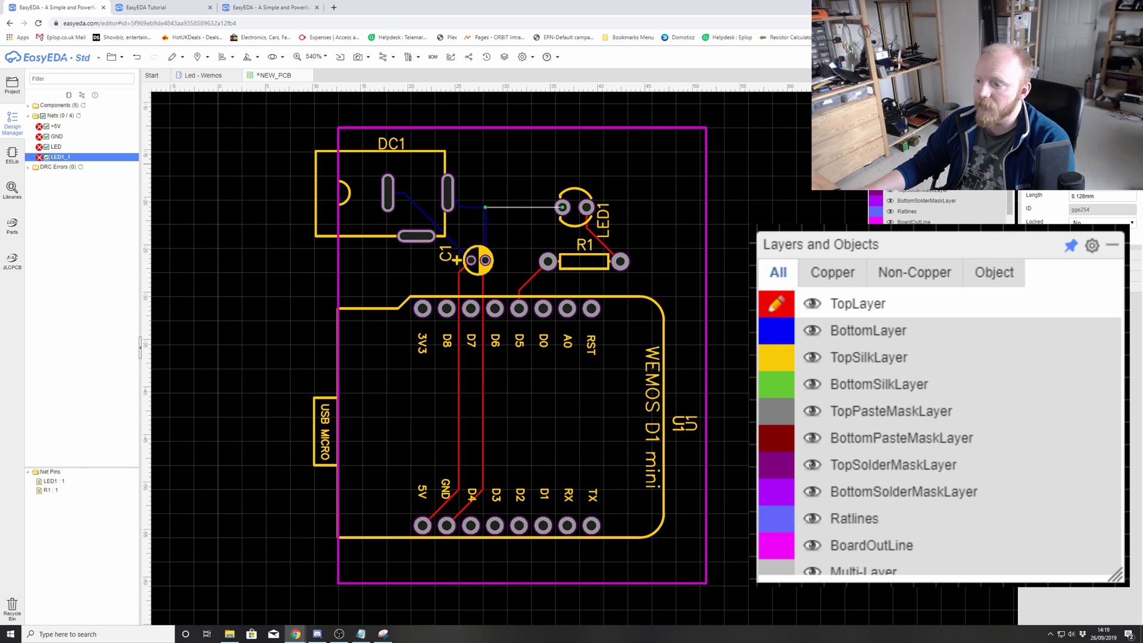
{"action": "key", "text": "Escape"}
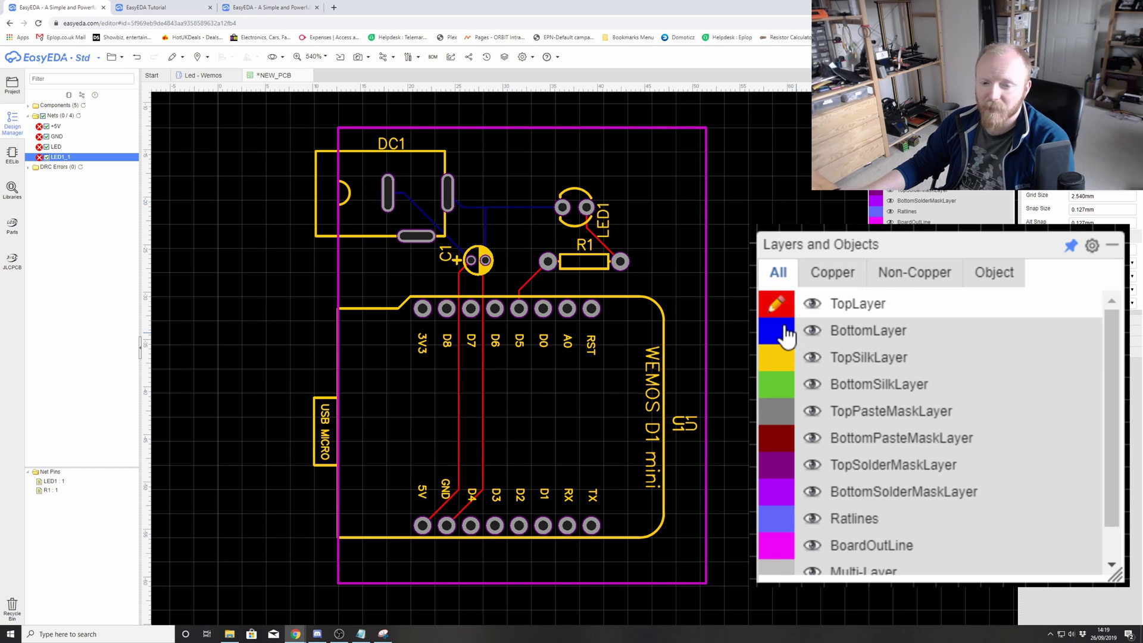
{"action": "left_click", "coordinate": [780, 334]}
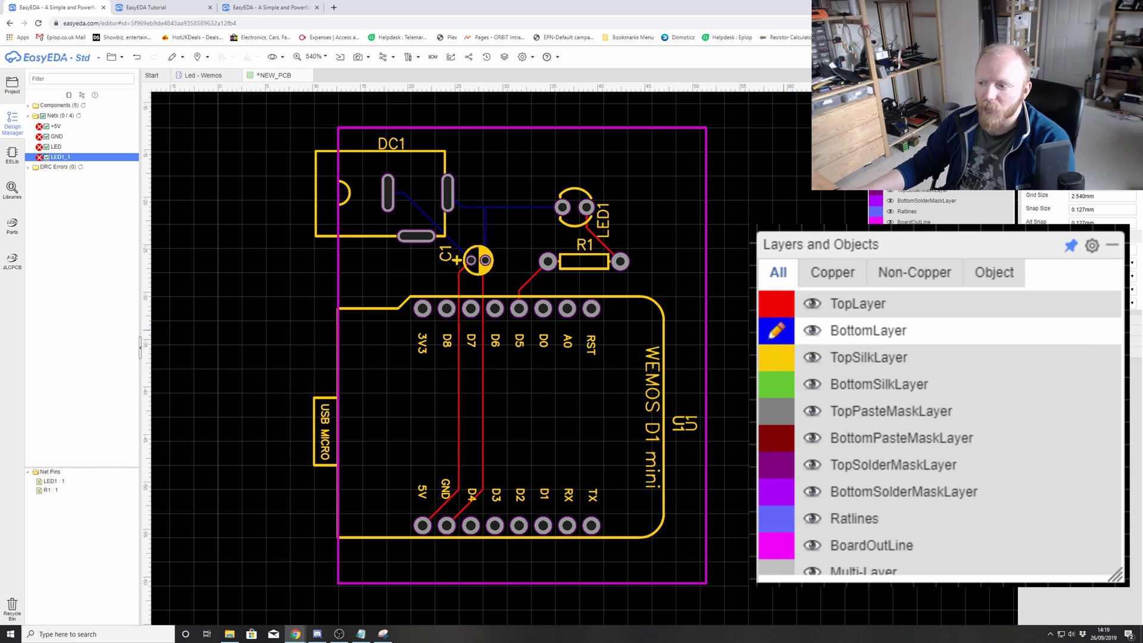
{"action": "left_click", "coordinate": [599, 312]}
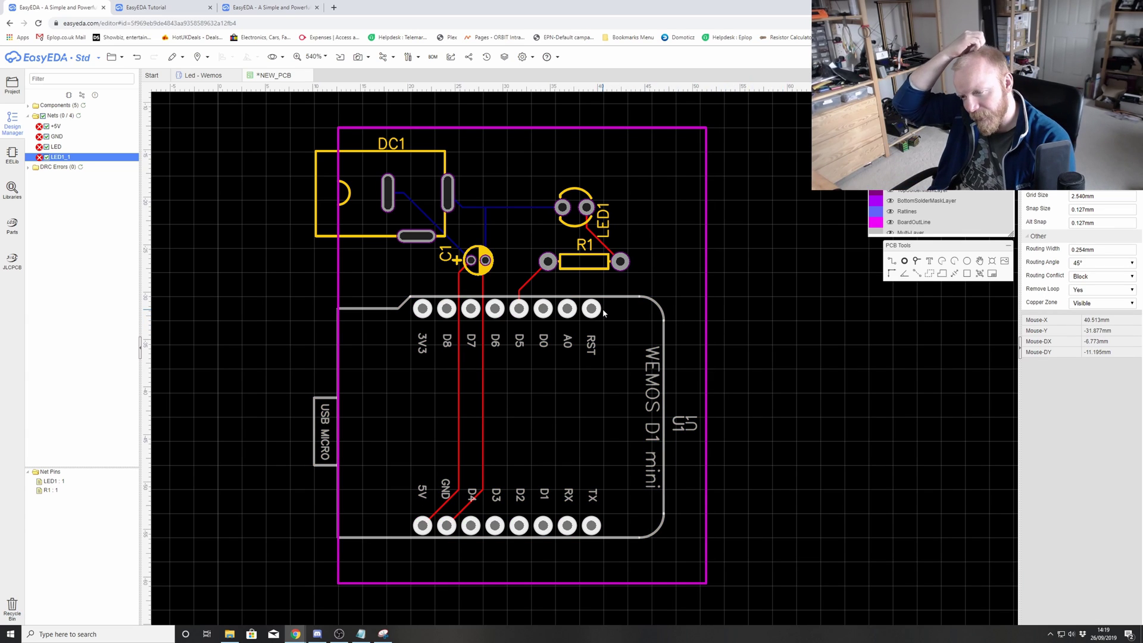
{"action": "left_click", "coordinate": [500, 284]}
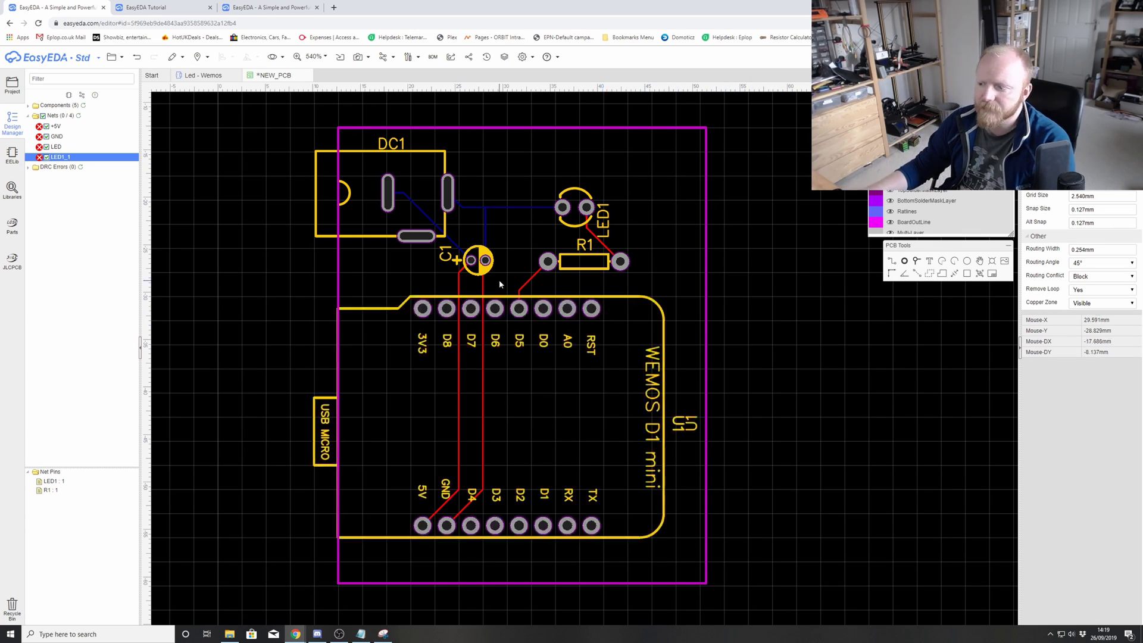
- Delete the +5V track between DC1 and C1, refresh the net status and highlight the +5V net
{"action": "left_click", "coordinate": [79, 117]}
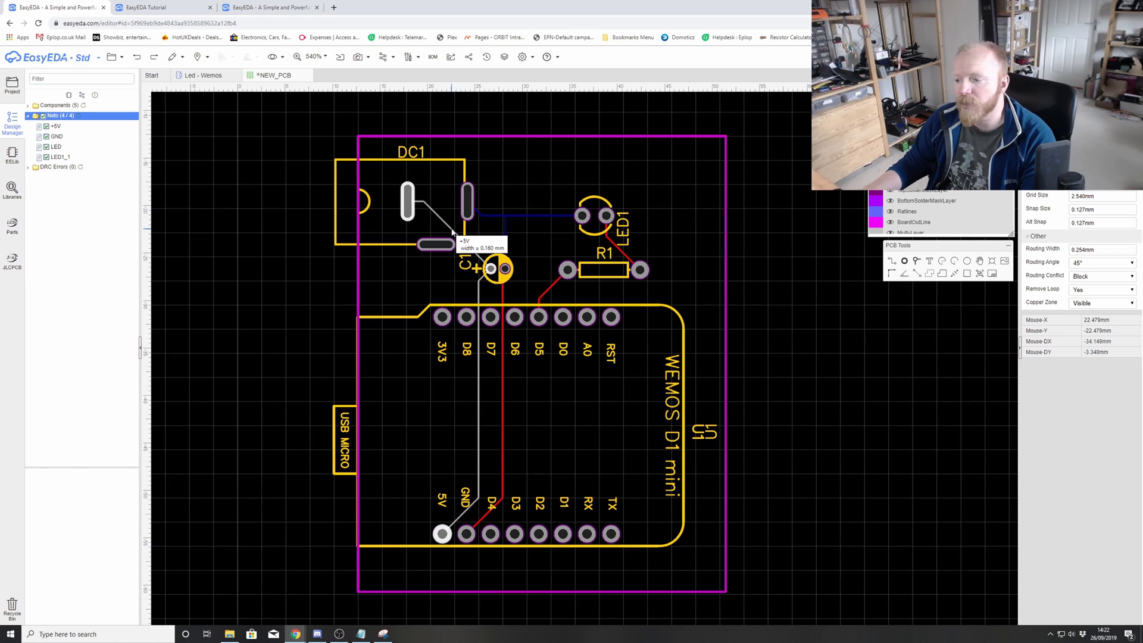
{"action": "left_click", "coordinate": [452, 232]}
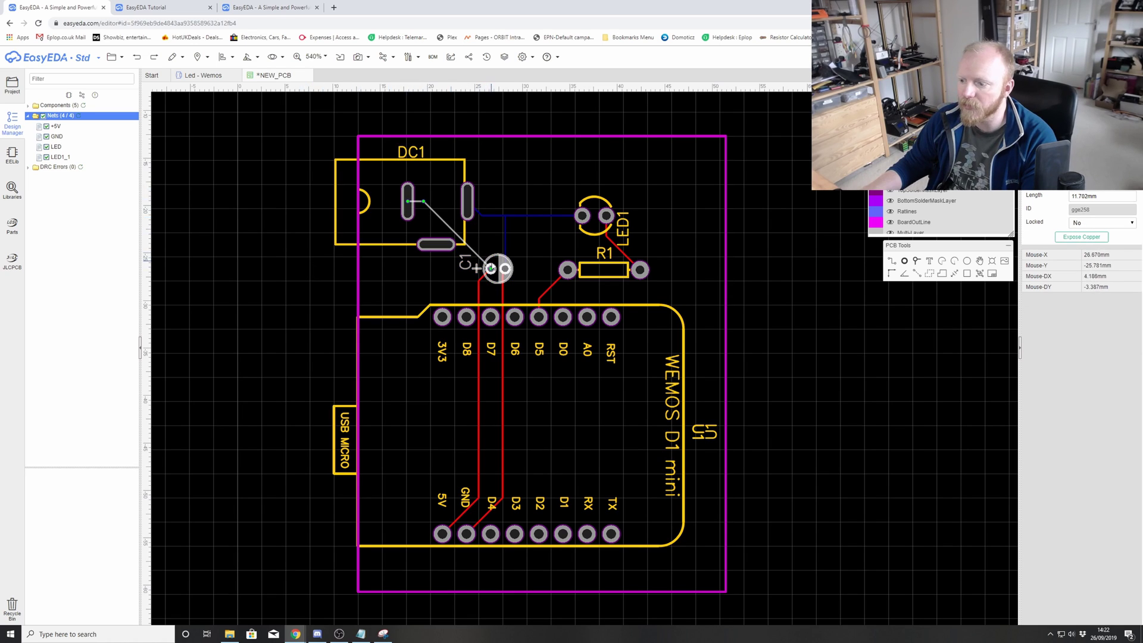
{"action": "left_click", "coordinate": [301, 275]}
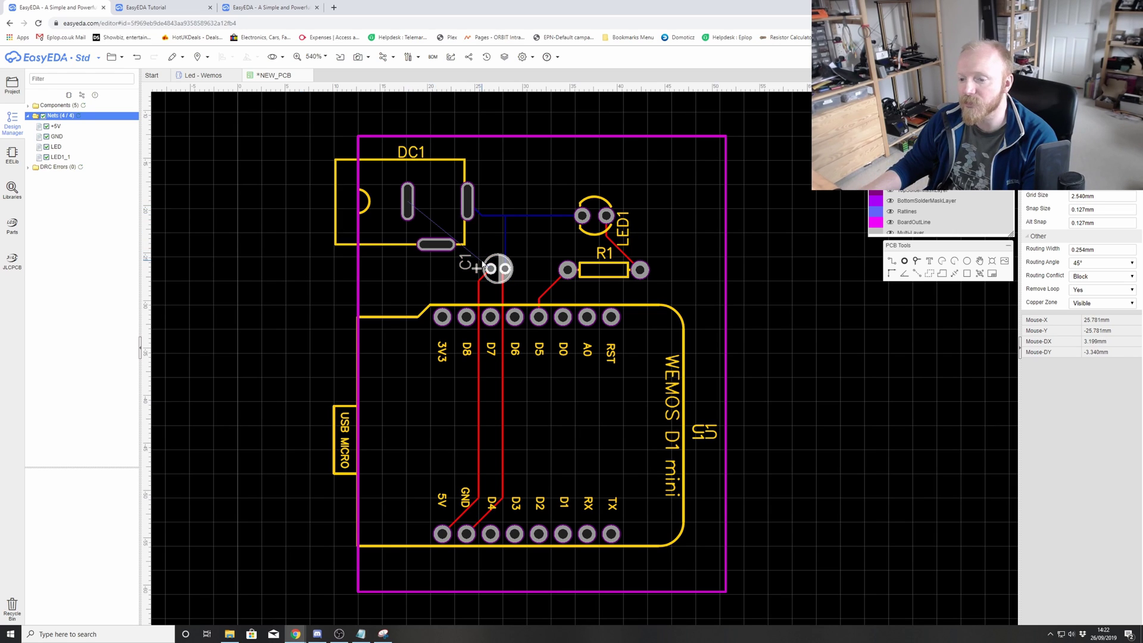
{"action": "left_click", "coordinate": [78, 117]}
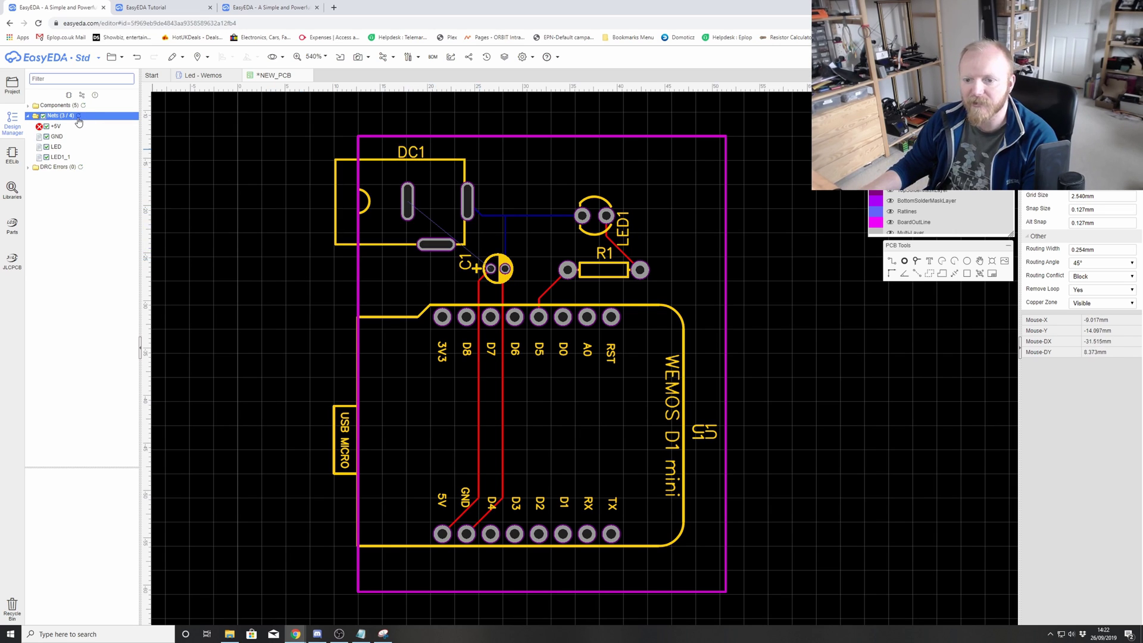
{"action": "left_click", "coordinate": [71, 128]}
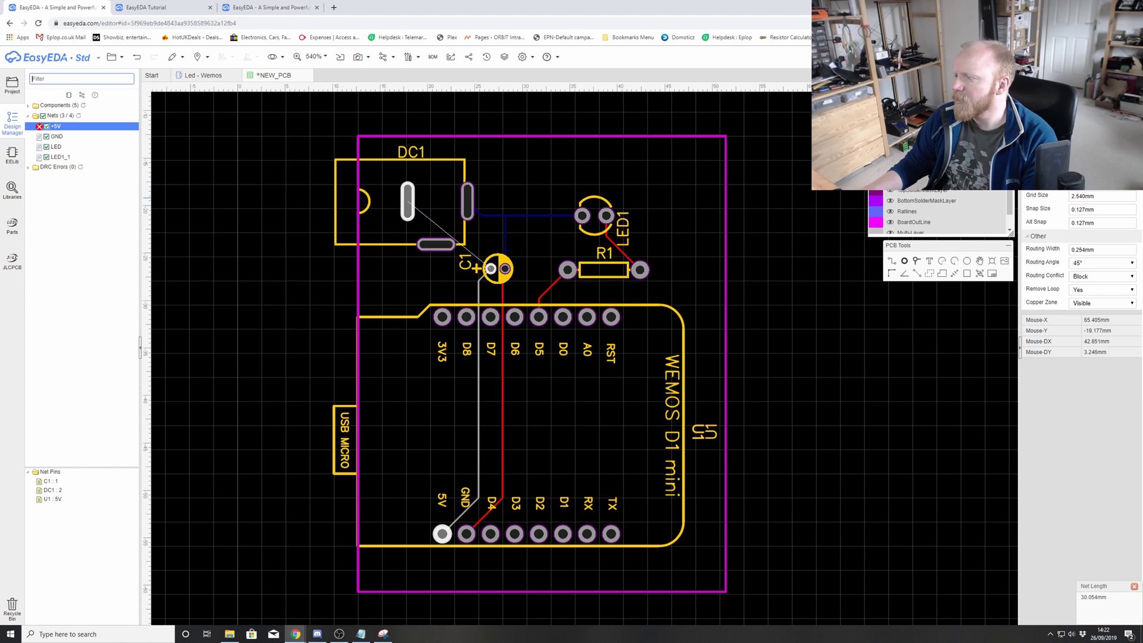
- Manually route a BottomLayer track from C1's positive pad to DC1's +5V pad
{"action": "left_click", "coordinate": [891, 262]}
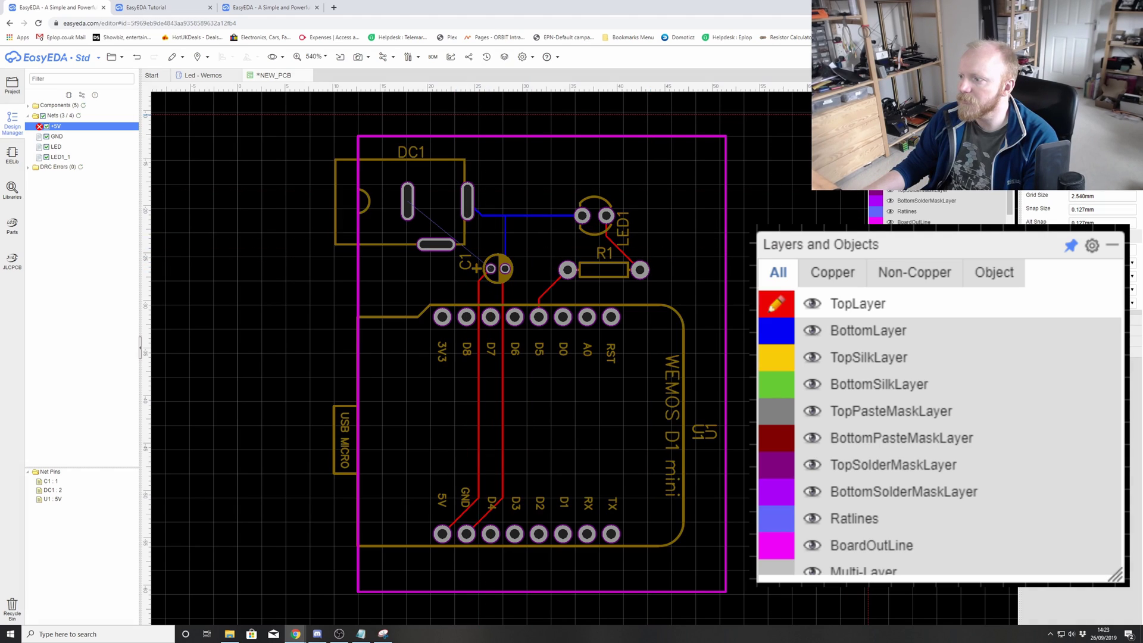
{"action": "left_click", "coordinate": [786, 334]}
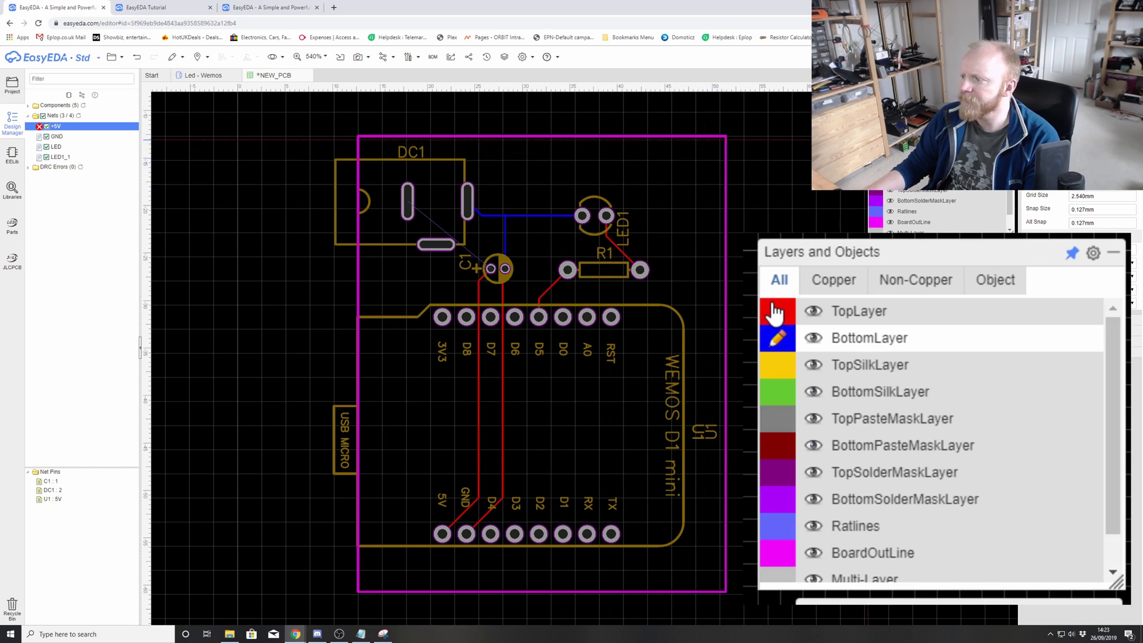
{"action": "left_click", "coordinate": [774, 311]}
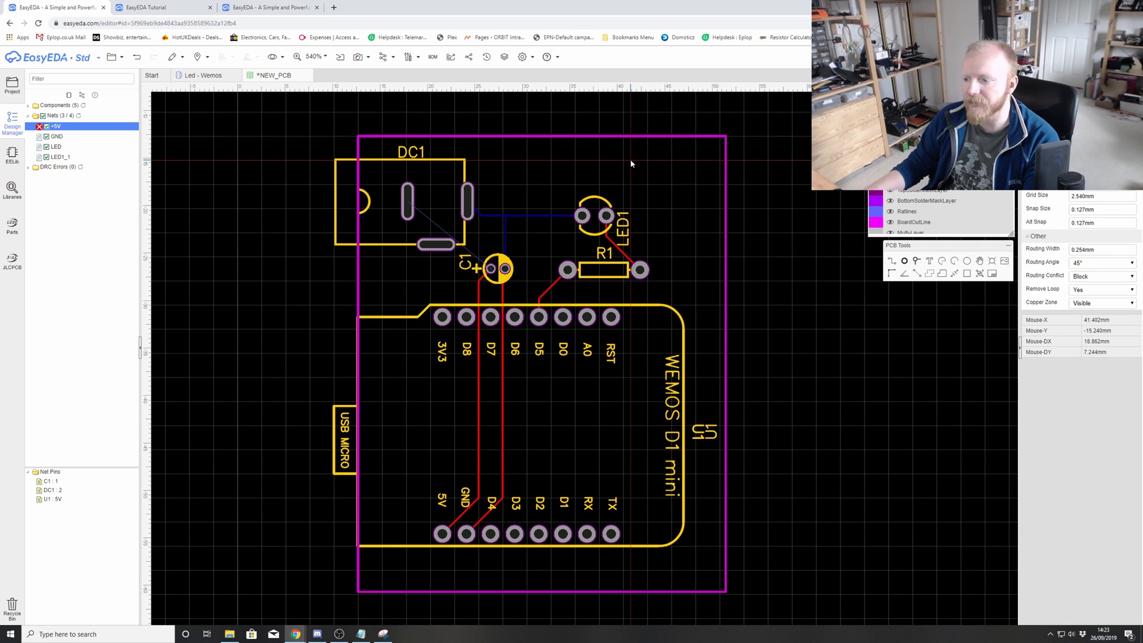
{"action": "left_click", "coordinate": [490, 270]}
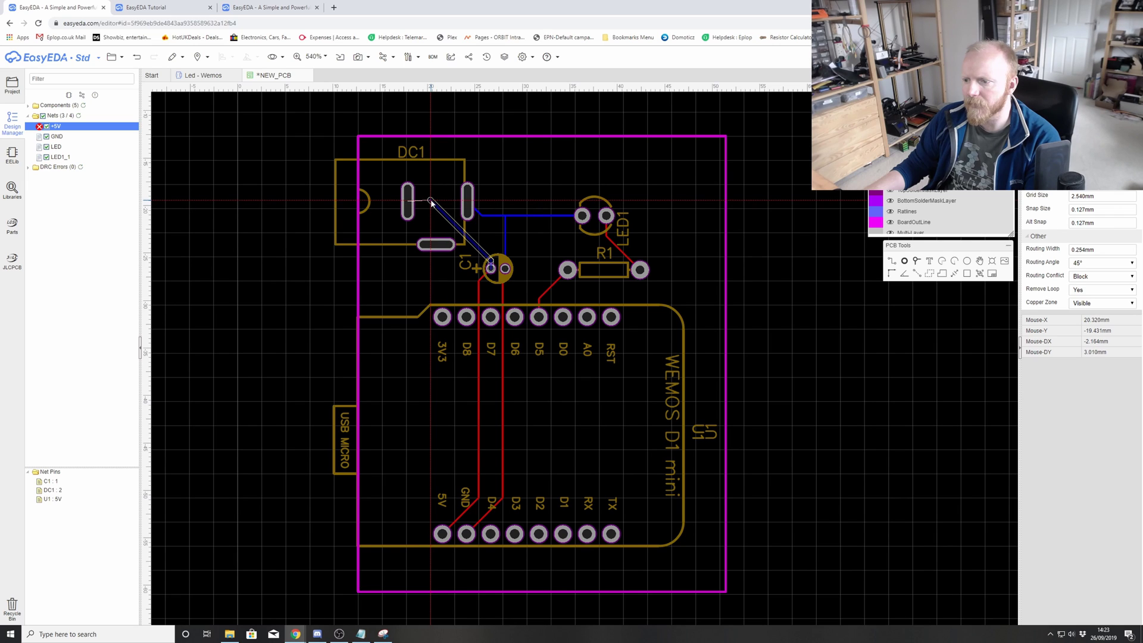
{"action": "left_click", "coordinate": [407, 203]}
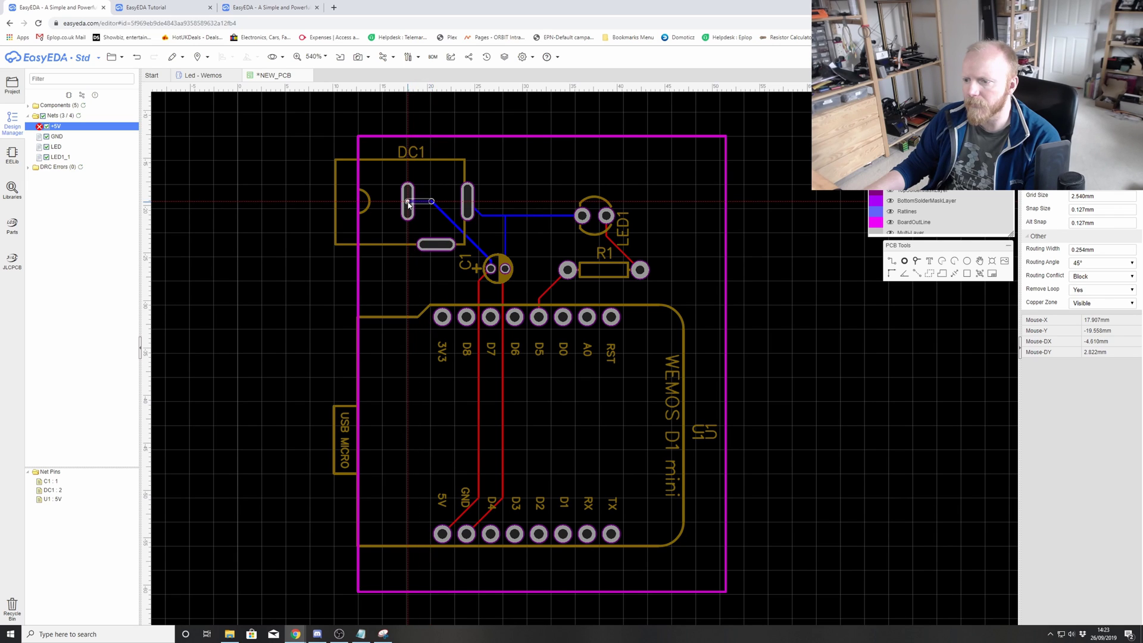
{"action": "right_click", "coordinate": [385, 236]}
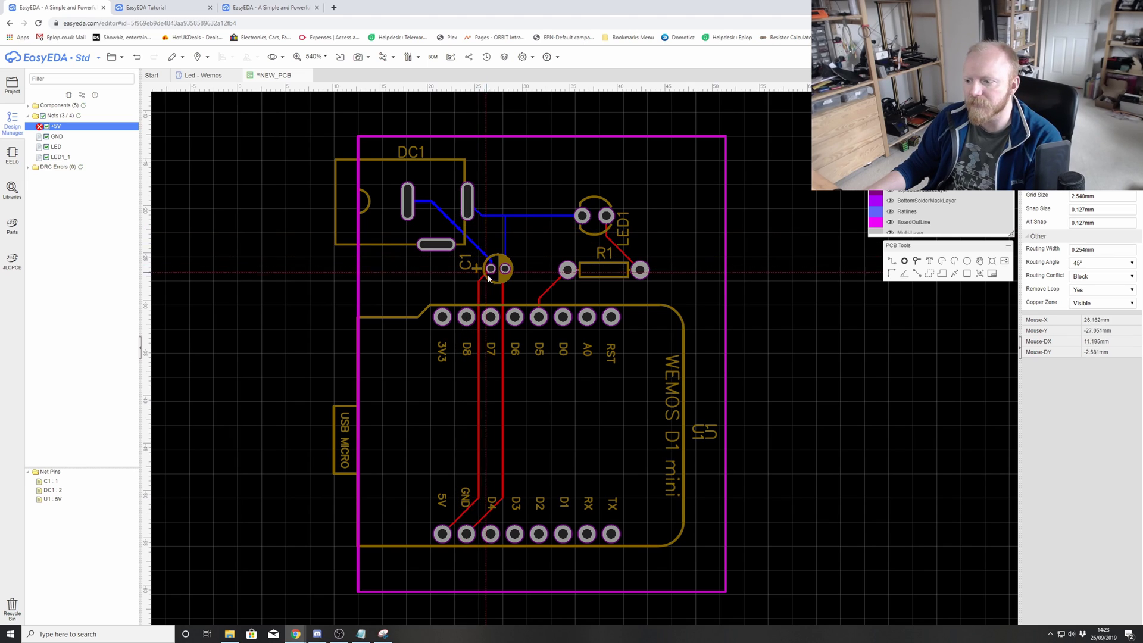
{"action": "left_click", "coordinate": [468, 202]}
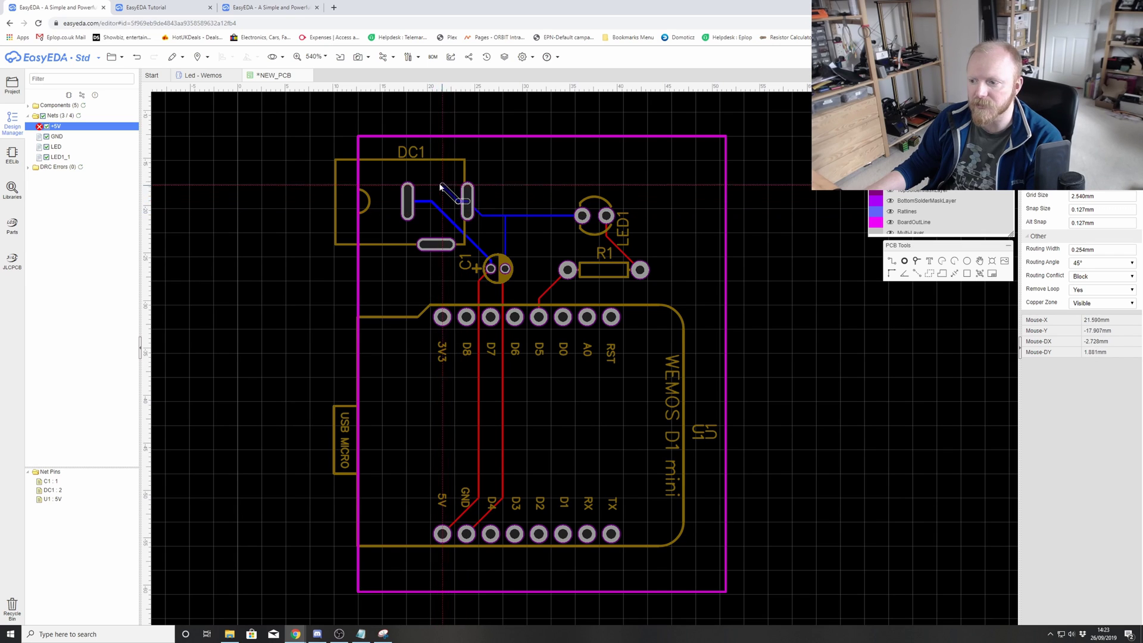
{"action": "key", "text": "Escape"}
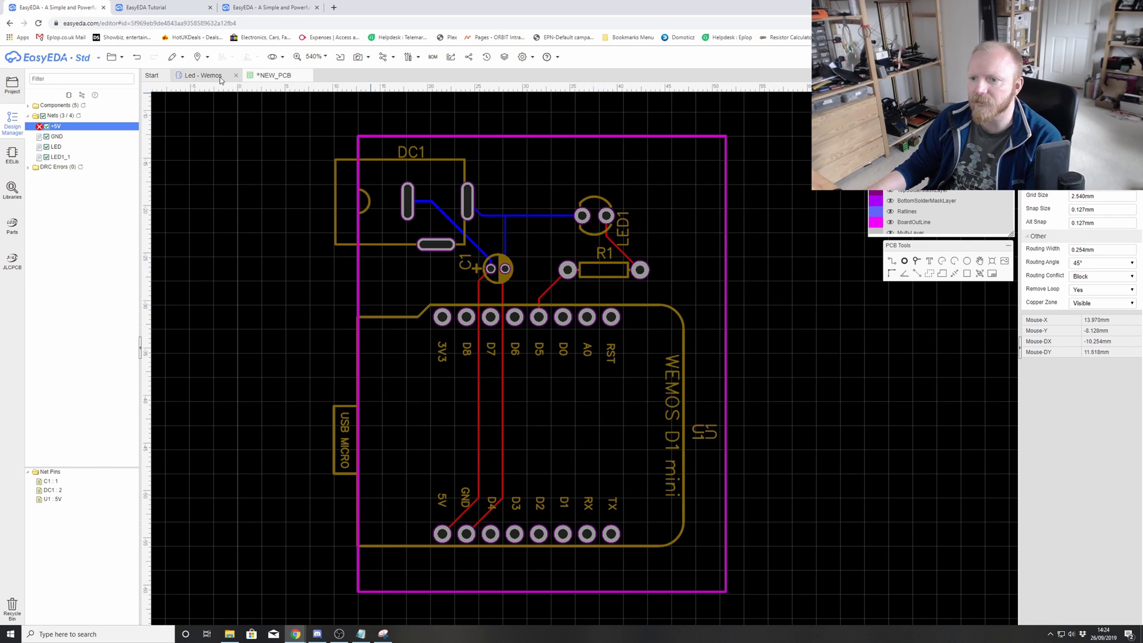
- Save the PCB with the title "wemos led" in the existing Led - Wemos project
{"action": "left_click", "coordinate": [111, 57]}
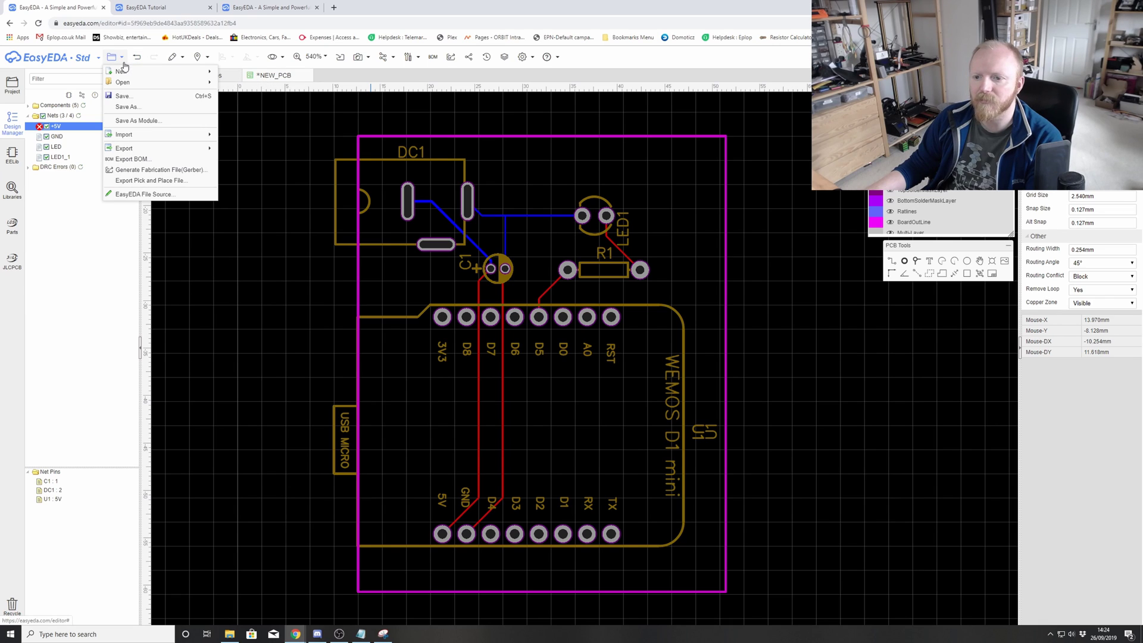
{"action": "left_click", "coordinate": [122, 97]}
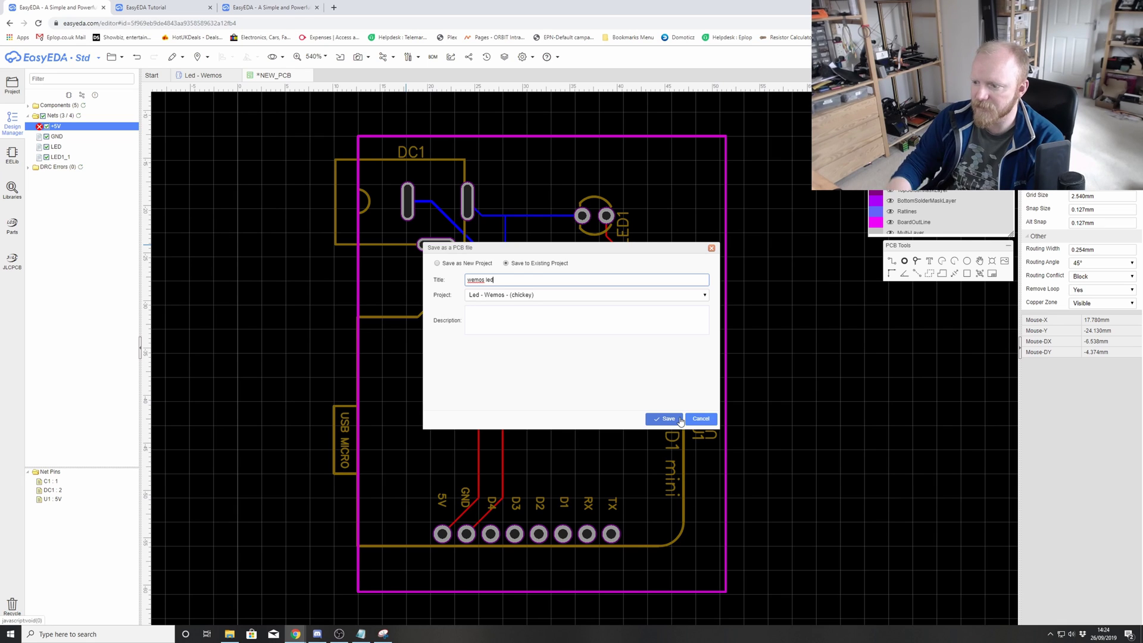
{"action": "left_click", "coordinate": [679, 419]}
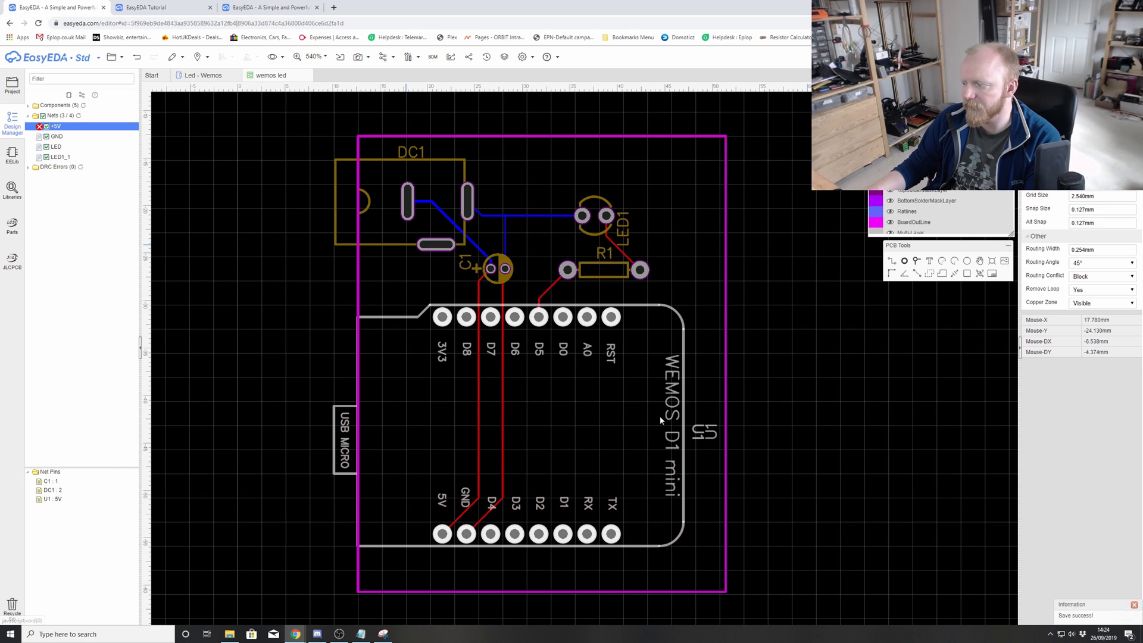
- Open the photo view of the board and examine the layout, silkscreen and pads
{"action": "left_click", "coordinate": [367, 59]}
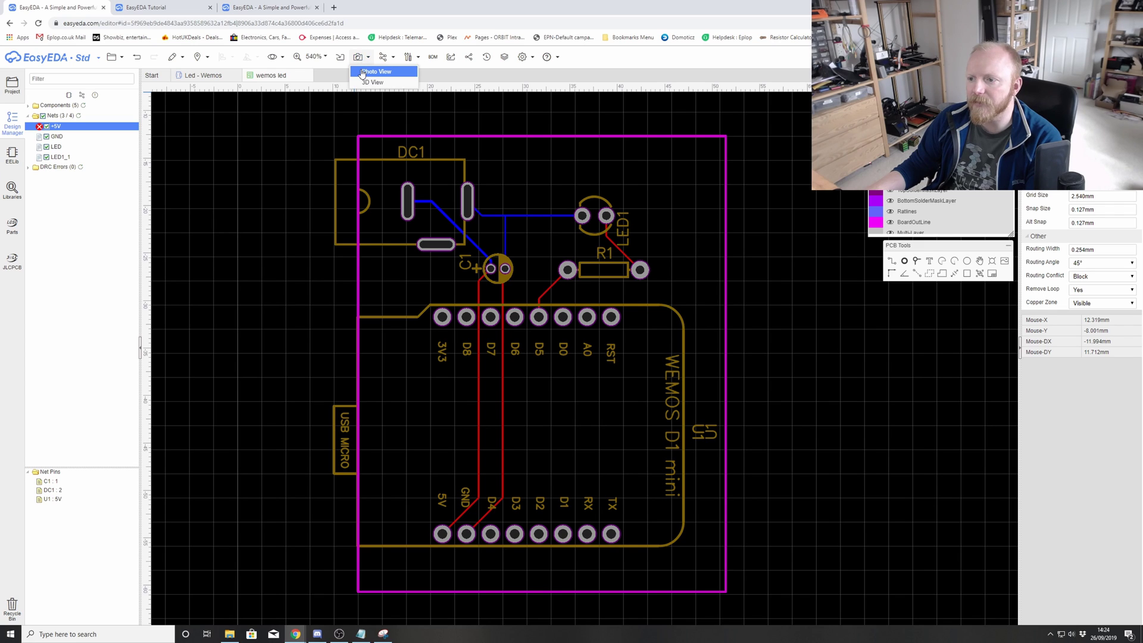
{"action": "left_click", "coordinate": [361, 72]}
{"action": "scroll", "coordinate": [602, 353], "scroll_direction": "up", "scroll_amount": 3}
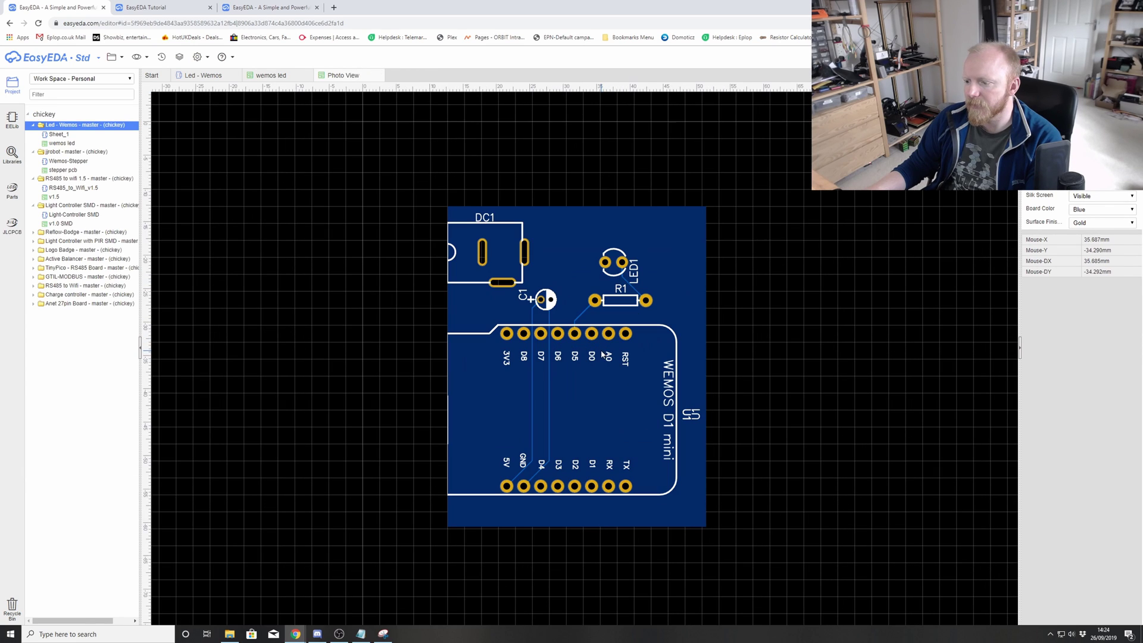
{"action": "scroll", "coordinate": [600, 353], "scroll_direction": "up", "scroll_amount": 2}
{"action": "scroll", "coordinate": [598, 349], "scroll_direction": "down", "scroll_amount": 2}
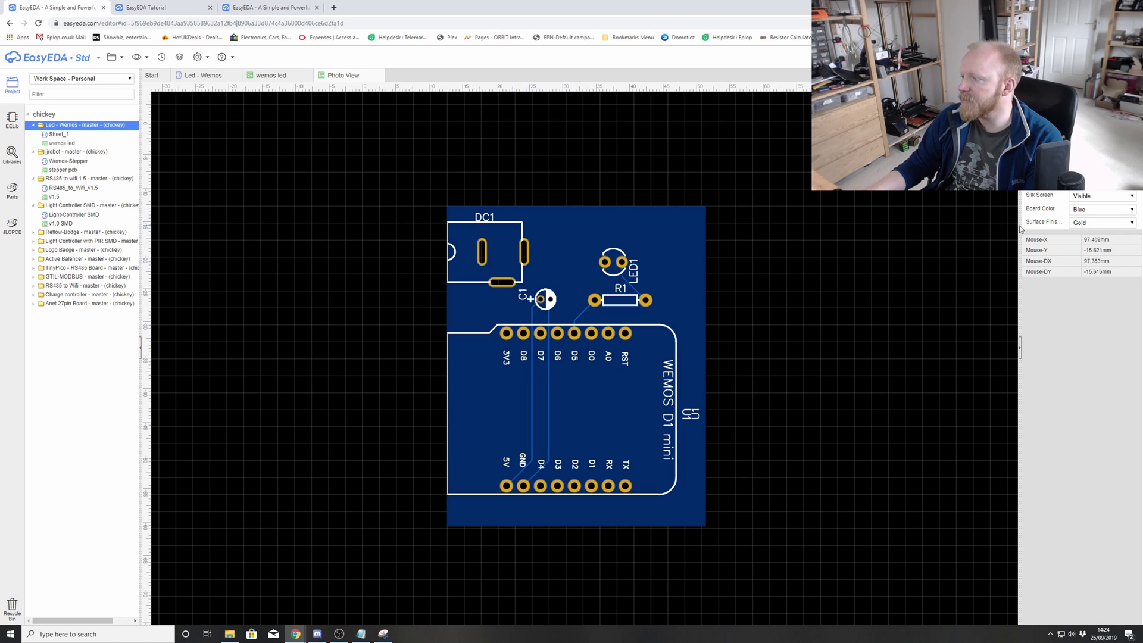
- Preview the board colour in Red, Yellow and Black, set it back to Blue and close the photo view
{"action": "left_click", "coordinate": [1118, 210]}
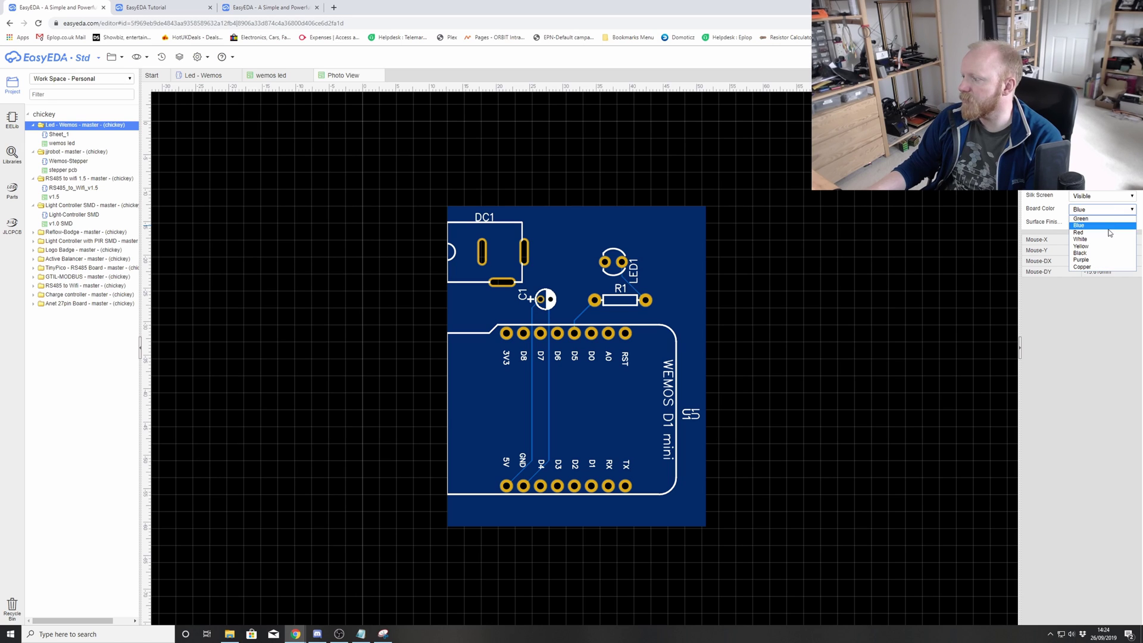
{"action": "left_click", "coordinate": [1108, 233]}
{"action": "left_click", "coordinate": [1104, 208]}
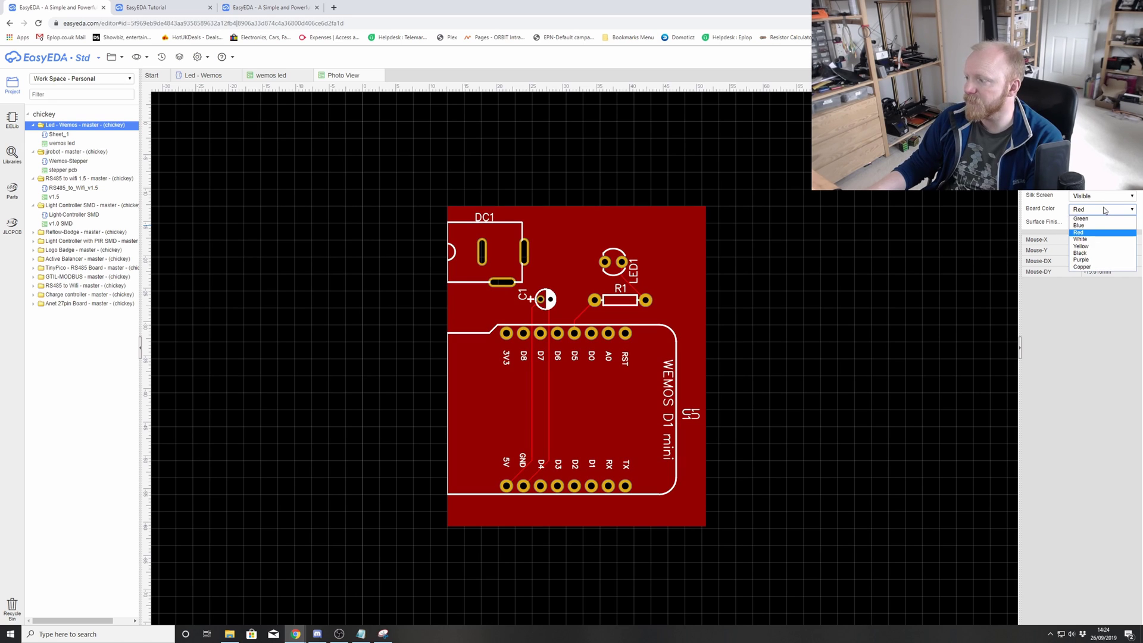
{"action": "left_click", "coordinate": [1095, 246]}
{"action": "left_click", "coordinate": [1088, 210]}
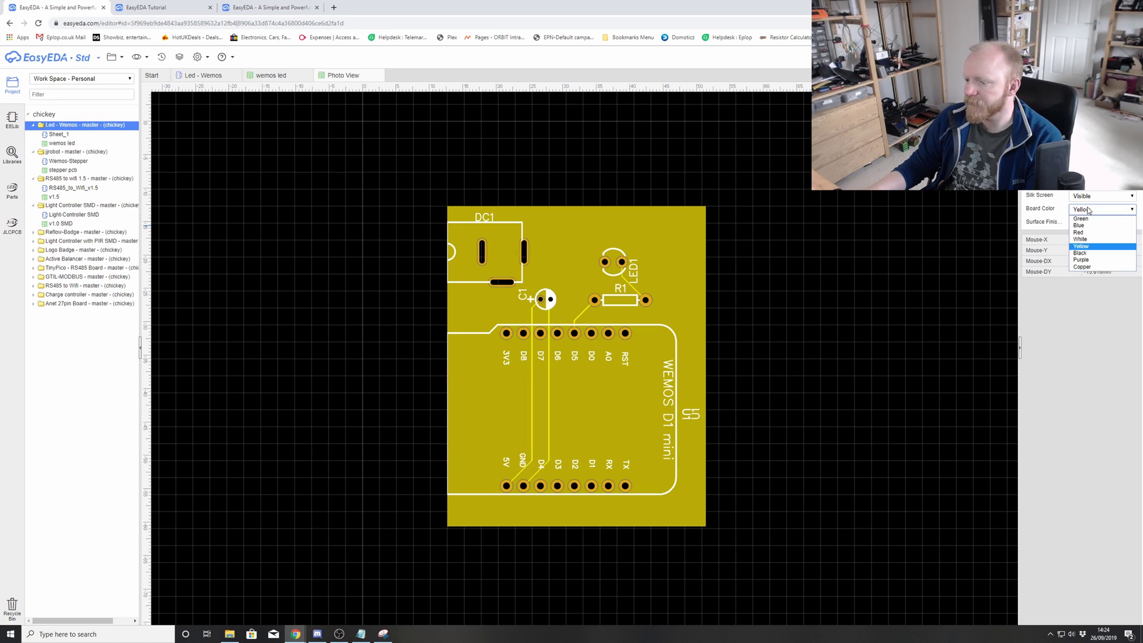
{"action": "left_click", "coordinate": [1094, 255]}
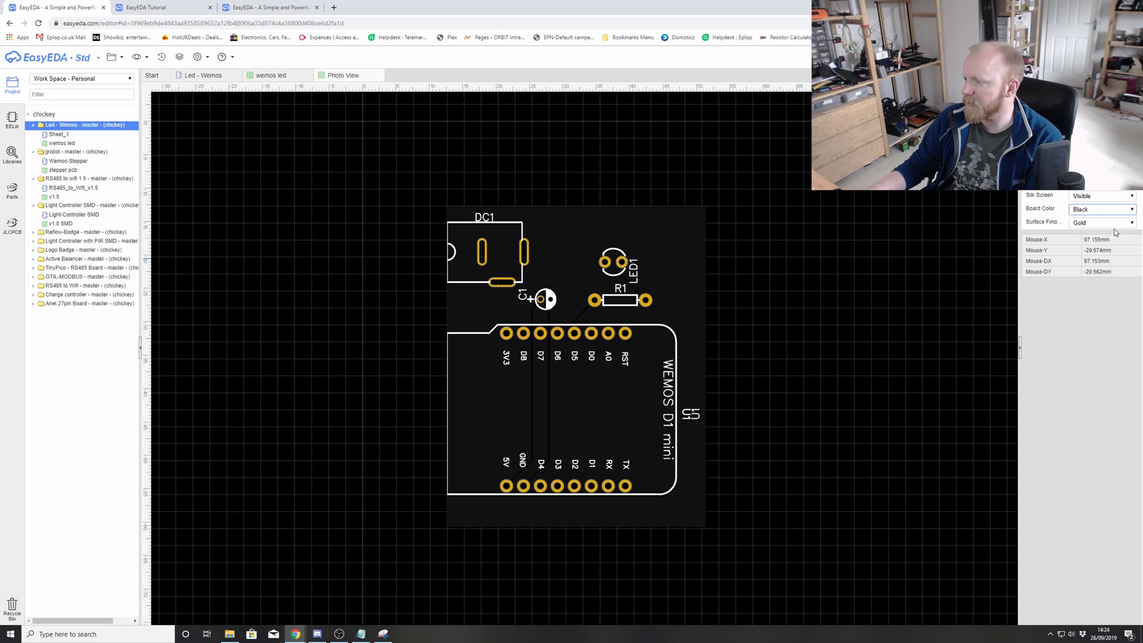
{"action": "left_click", "coordinate": [1109, 212]}
{"action": "left_click", "coordinate": [1081, 225]}
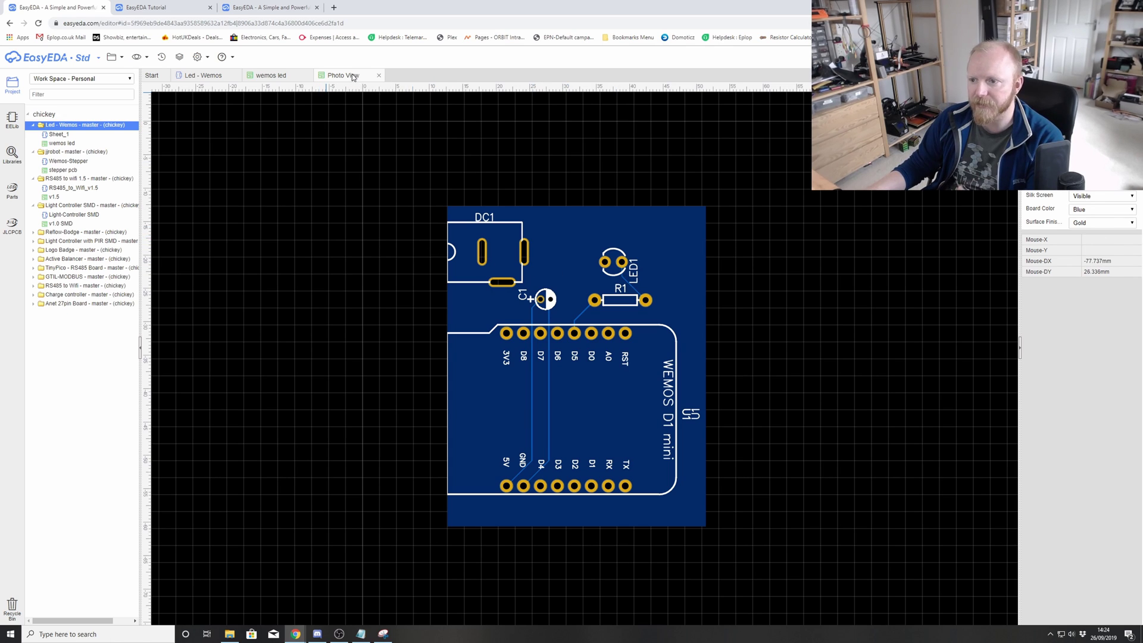
{"action": "left_click", "coordinate": [377, 77]}
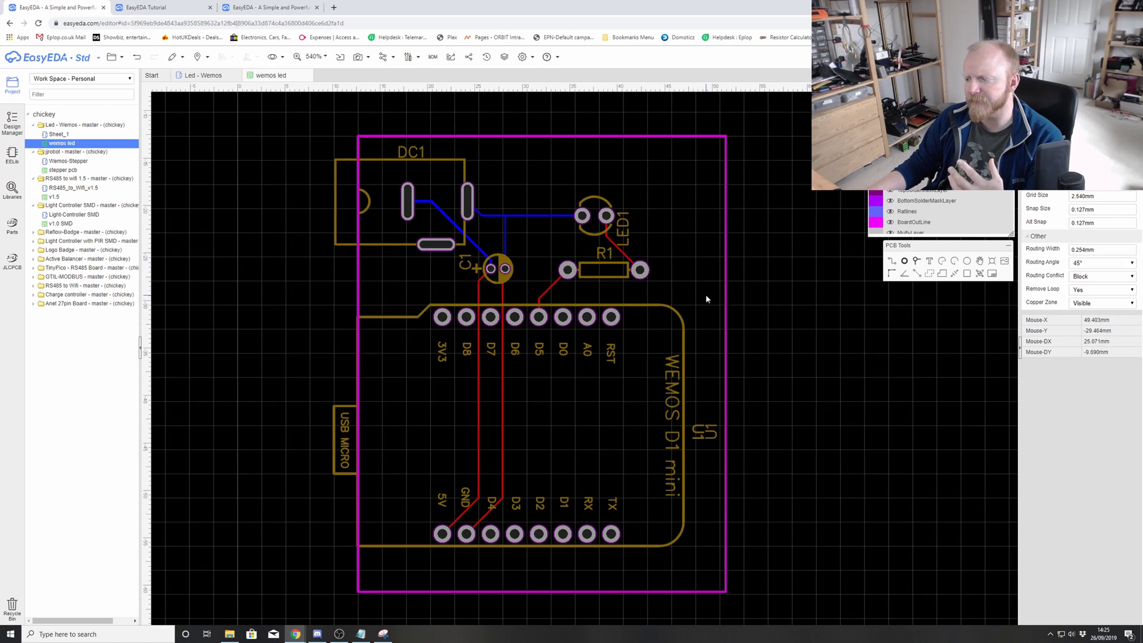
- Switch the active layer to TopLayer during text placement, and cancel the pending text
{"action": "left_click", "coordinate": [725, 299]}
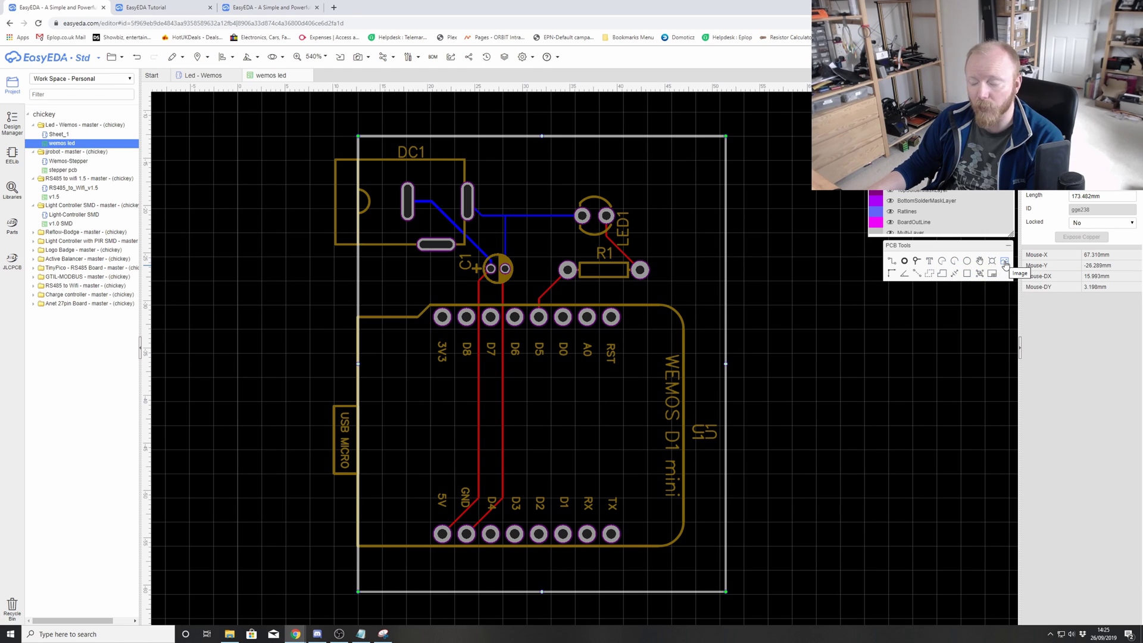
{"action": "left_click", "coordinate": [930, 261]}
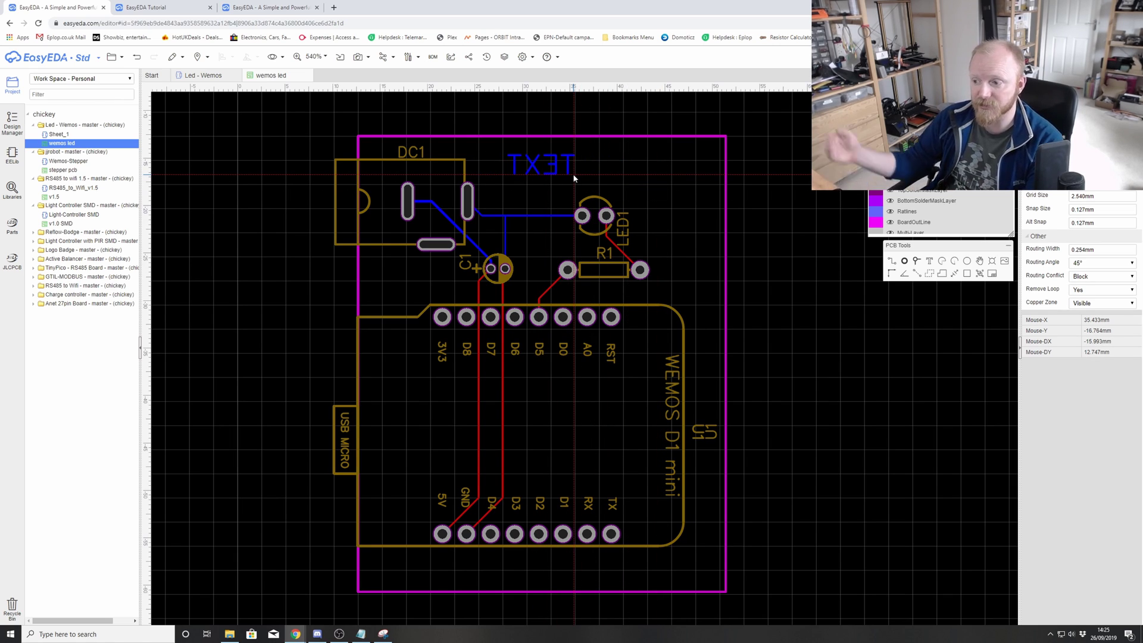
{"action": "key", "text": "t"}
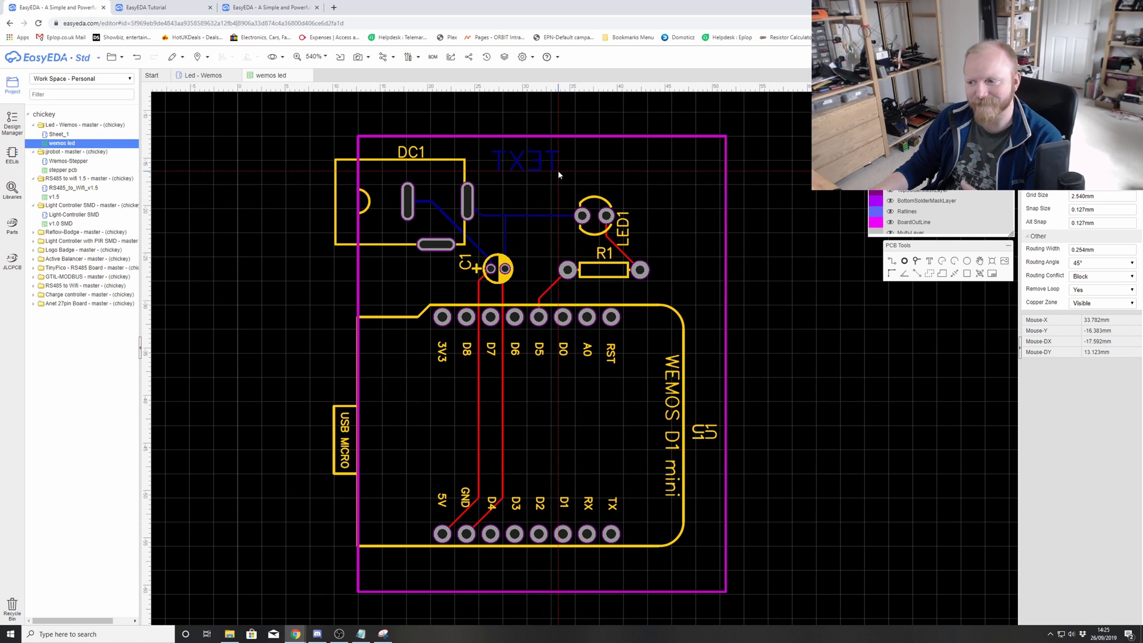
{"action": "key", "text": "Escape"}
- Place a TopLayer text between DC1 and LED1 near the board's upper edge and change its wording to "Wemos LEd"
{"action": "left_click", "coordinate": [929, 261]}
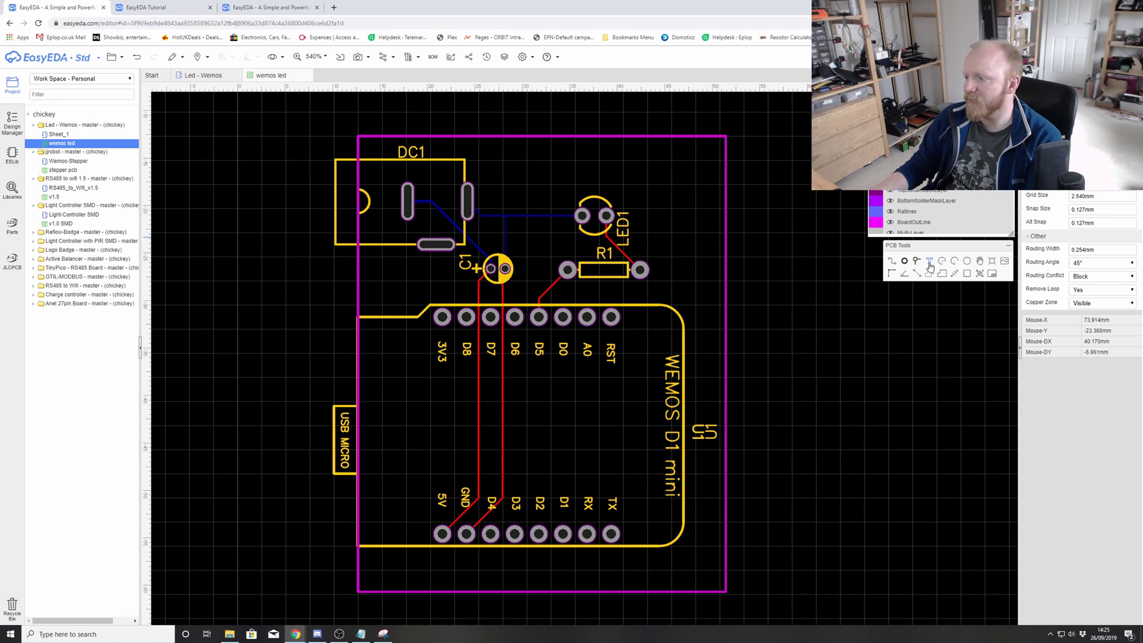
{"action": "left_click", "coordinate": [497, 180]}
{"action": "key", "text": "Escape"}
{"action": "left_click", "coordinate": [528, 165]}
{"action": "double_click", "coordinate": [527, 166]}
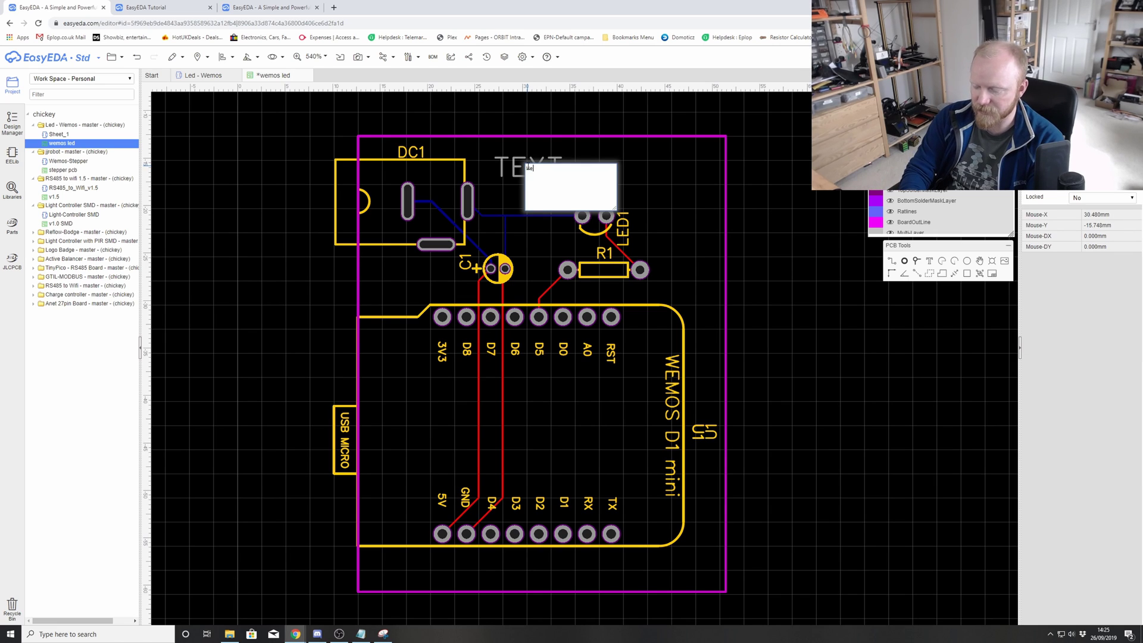
{"action": "type", "text": "Wemos LEd"}
{"action": "key", "text": "Return"}
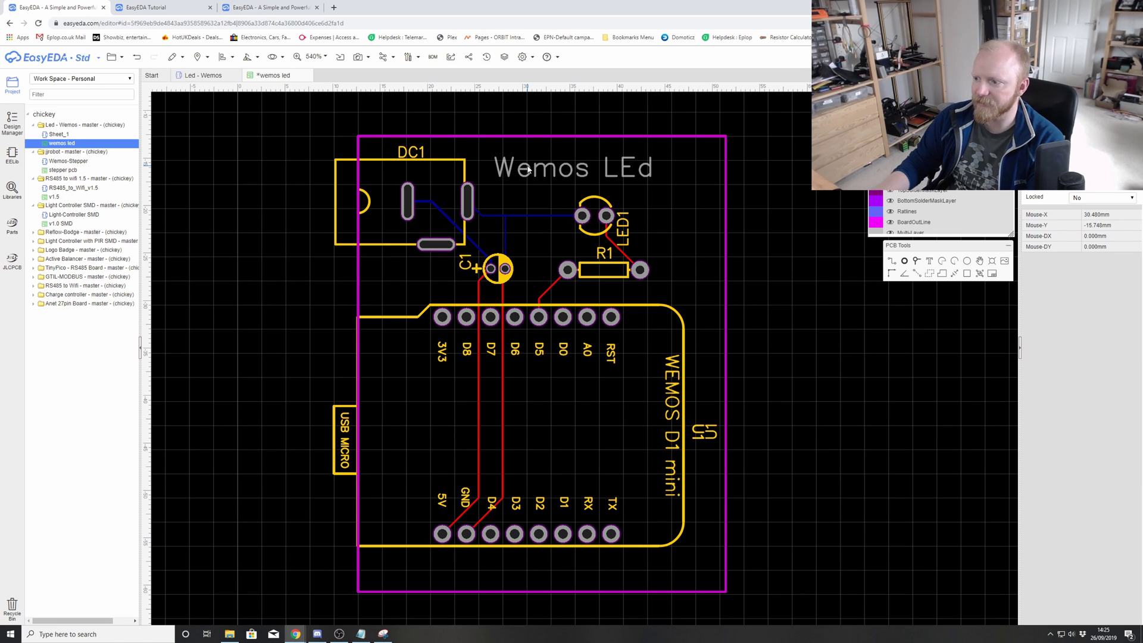
- Correct the text to "Wemos LED" and shift it slightly to the right above LED1
{"action": "double_click", "coordinate": [625, 169]}
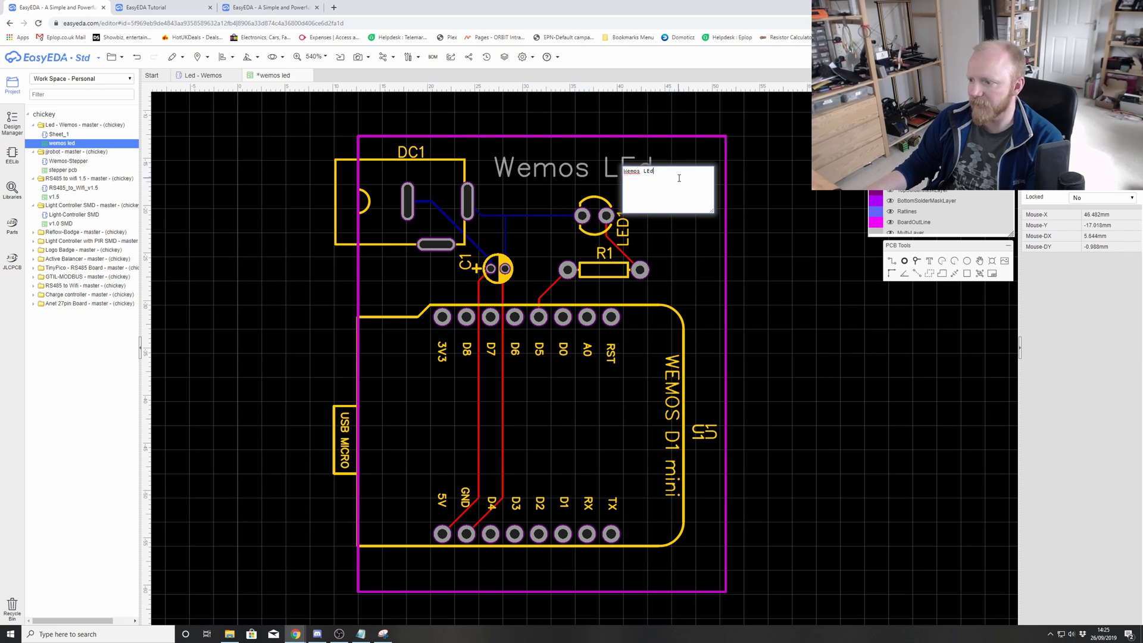
{"action": "key", "text": "BackSpace"}
{"action": "type", "text": "D"}
{"action": "key", "text": "Return"}
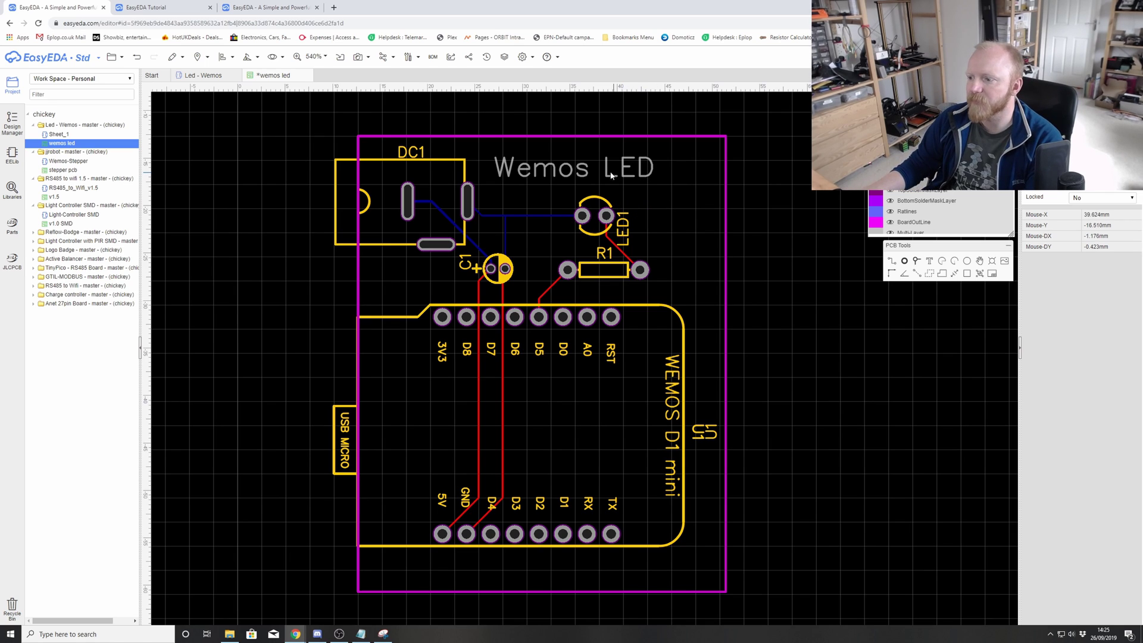
{"action": "left_click_drag", "start_coordinate": [572, 172], "coordinate": [592, 172]}
{"action": "left_click", "coordinate": [760, 210]}
- Save the board and check how the Wemos LED text looks in the photo view
{"action": "left_click", "coordinate": [112, 57]}
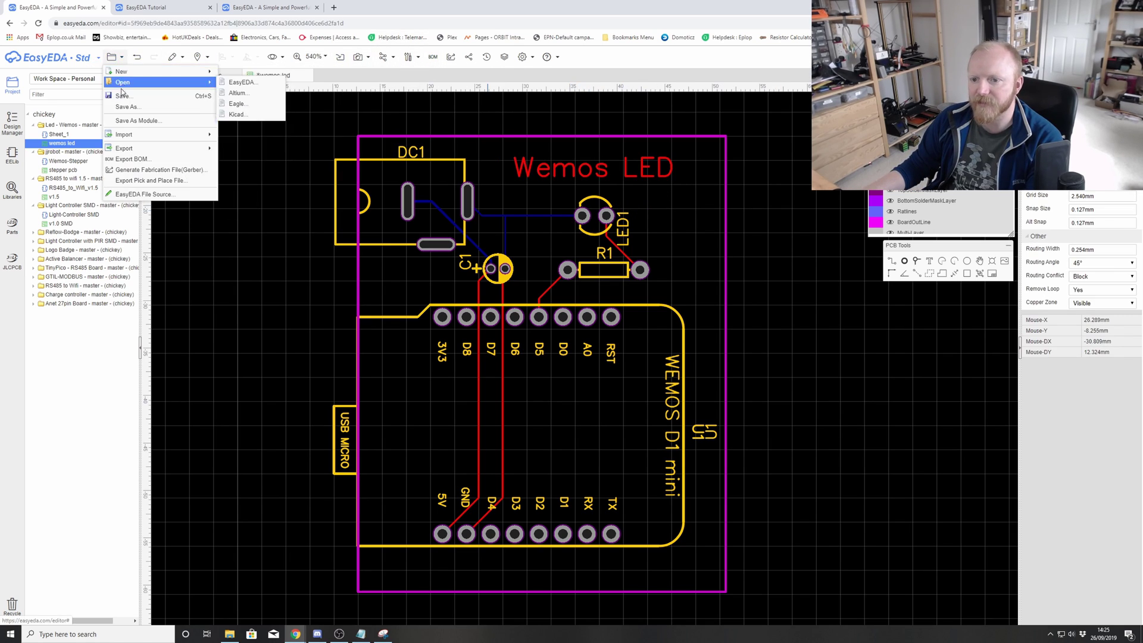
{"action": "left_click", "coordinate": [187, 109]}
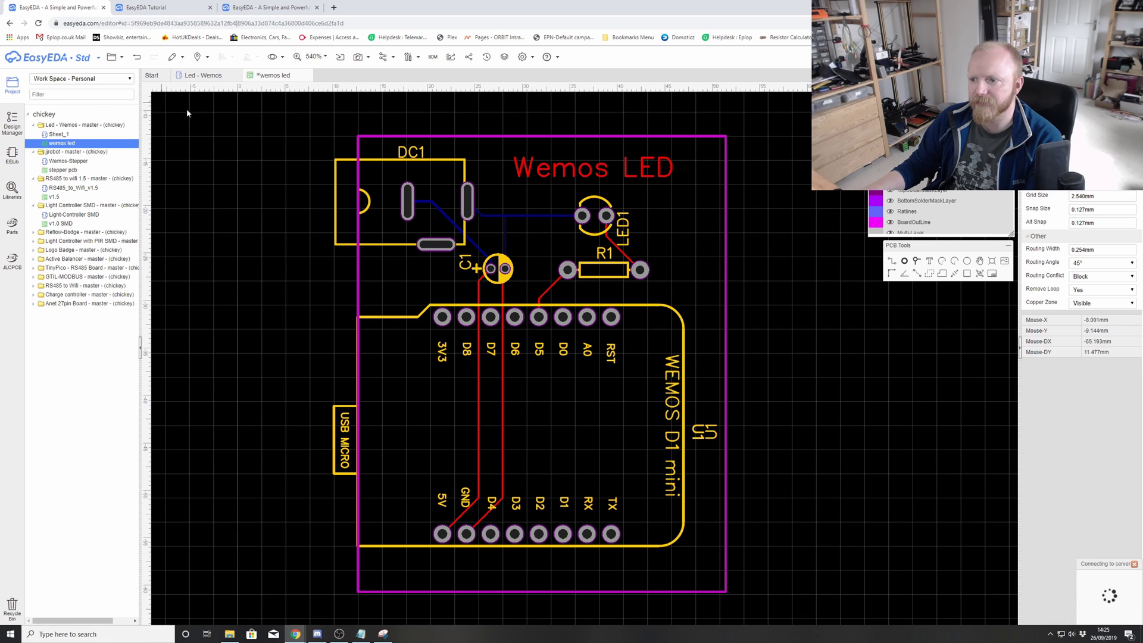
{"action": "left_click", "coordinate": [364, 70]}
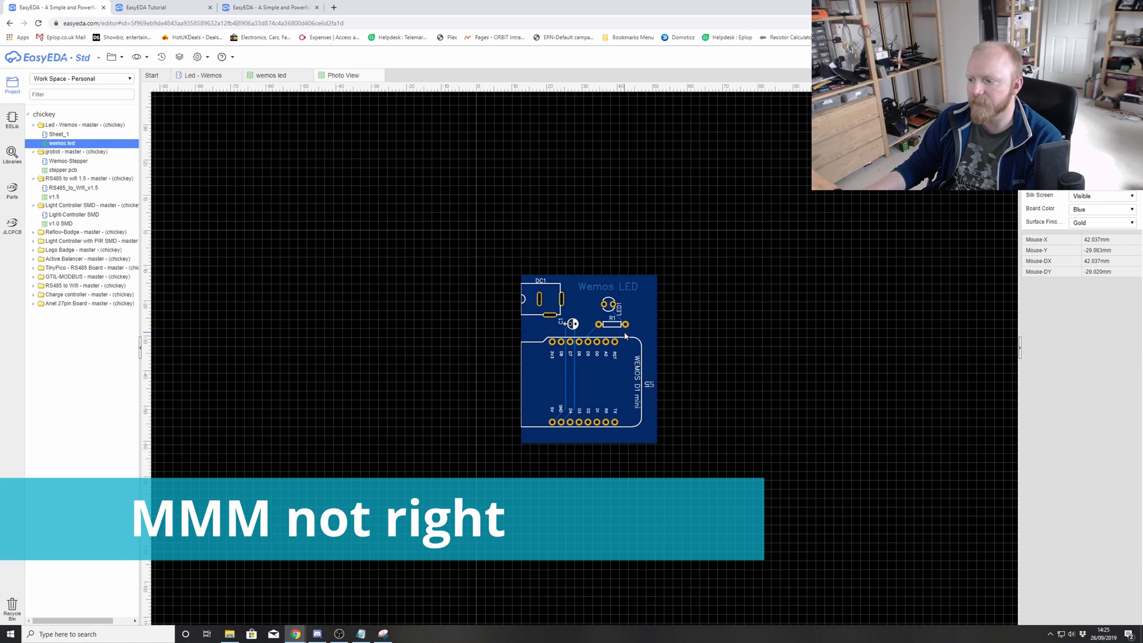
{"action": "scroll", "coordinate": [620, 318], "scroll_direction": "up", "scroll_amount": 3}
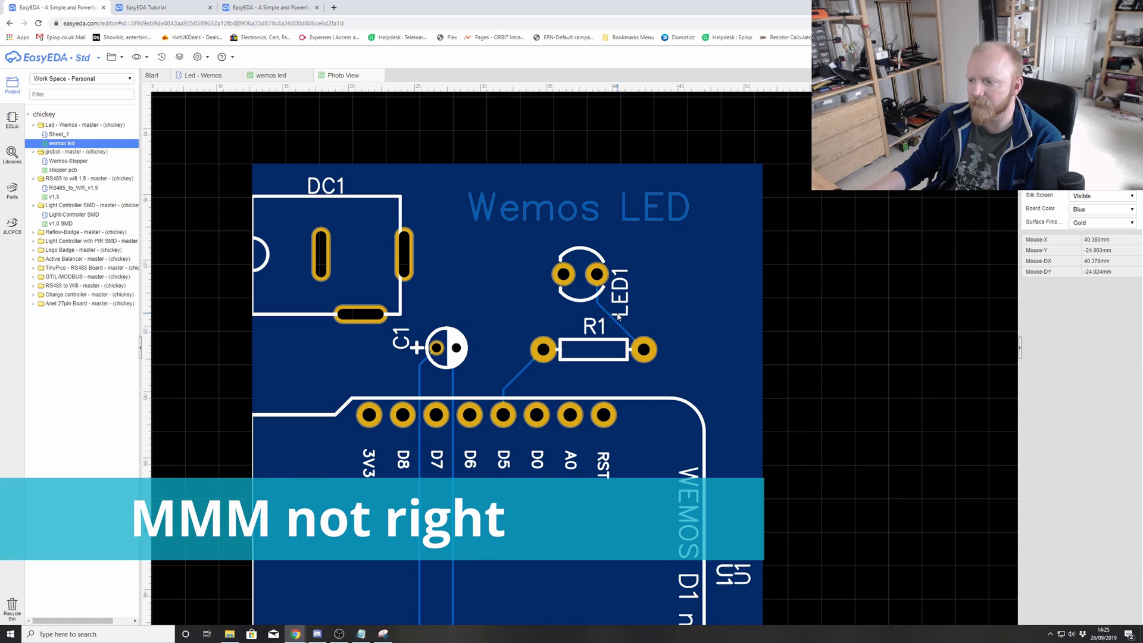
{"action": "scroll", "coordinate": [619, 319], "scroll_direction": "down", "scroll_amount": 2}
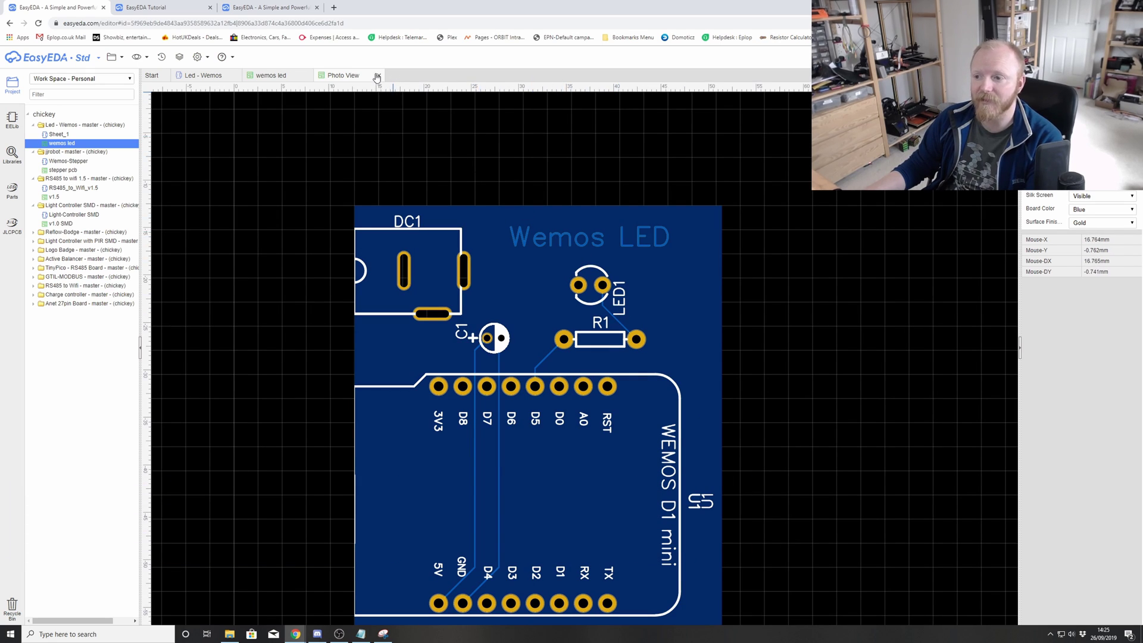
{"action": "left_click", "coordinate": [378, 76]}
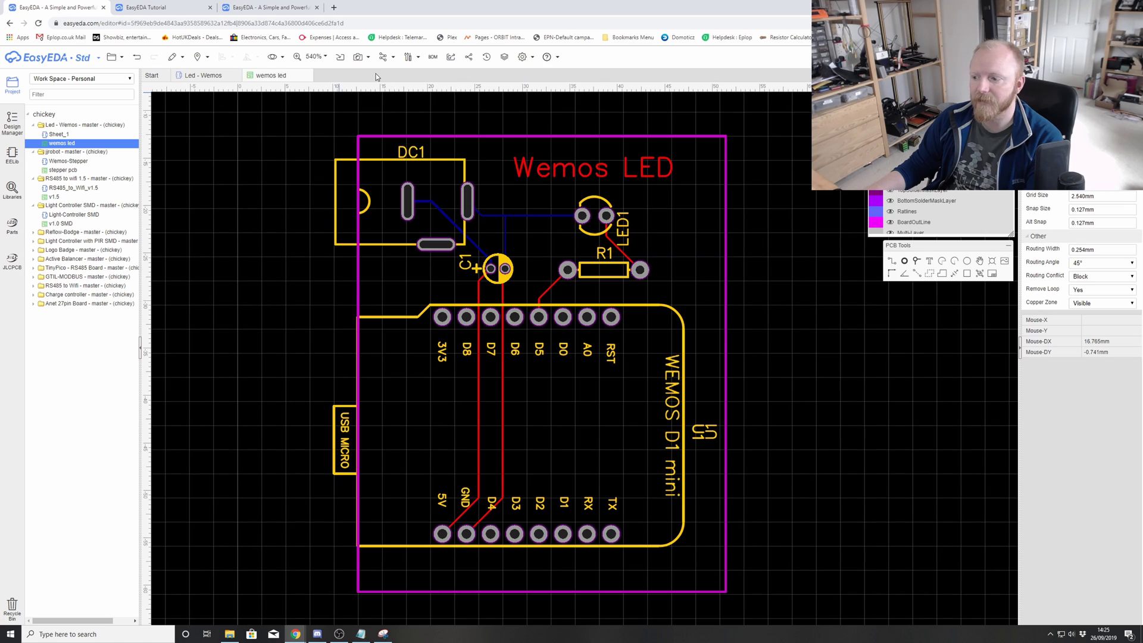
- Move the Wemos LED text to the top silkscreen layer and save the board
{"action": "left_click", "coordinate": [550, 172]}
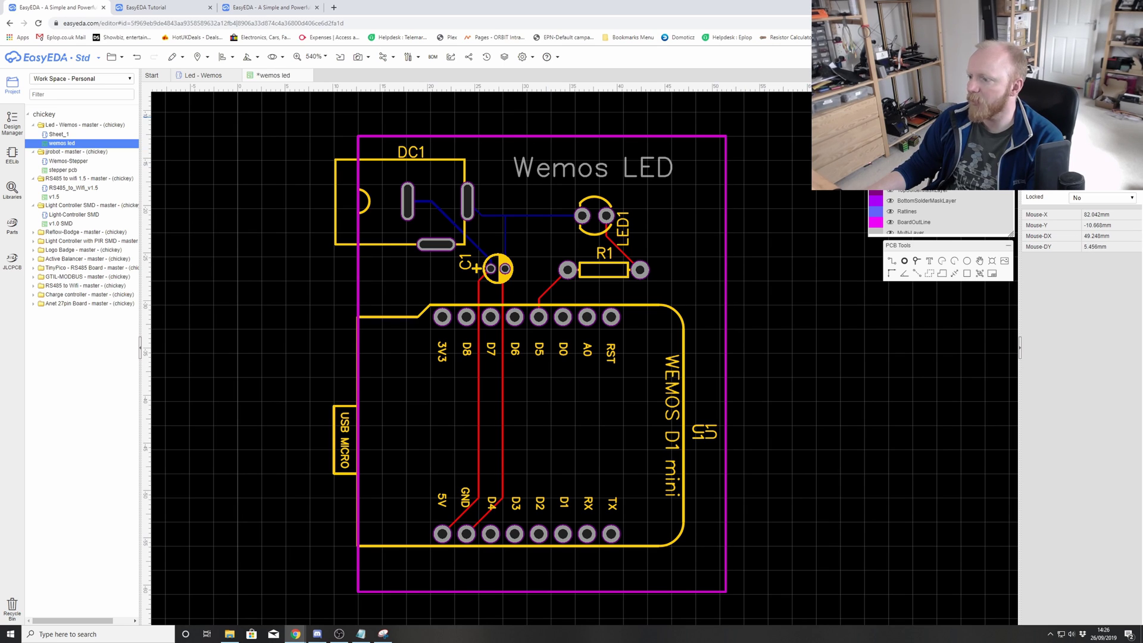
{"action": "left_click", "coordinate": [751, 231]}
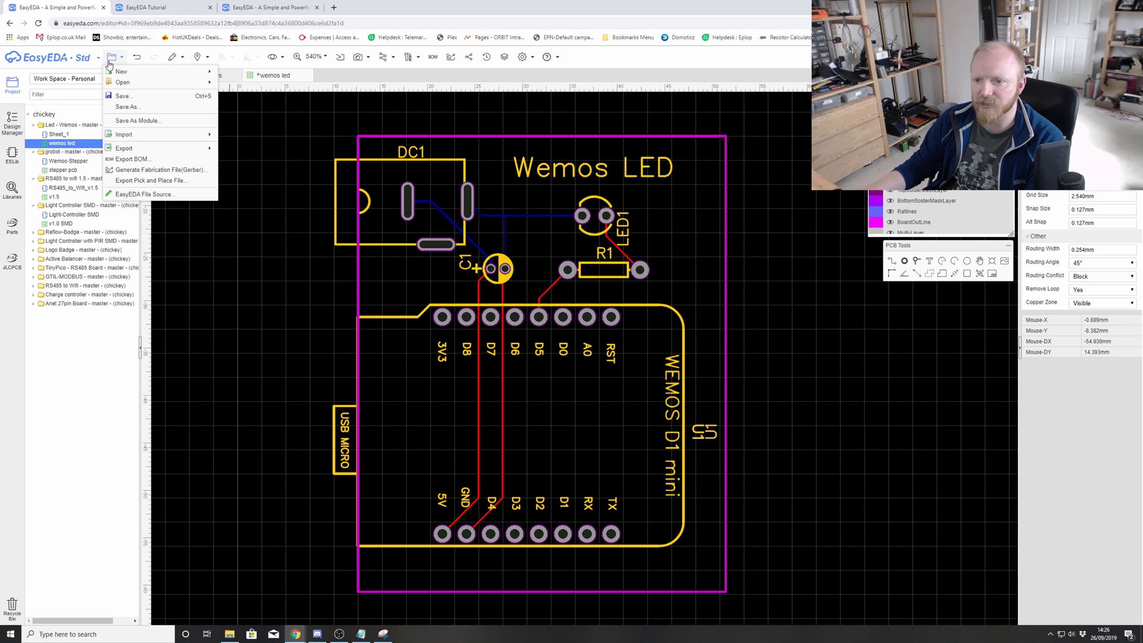
- Reopen the photo view, examine the board with the silkscreen Wemos LED text and close the view
{"action": "left_click", "coordinate": [368, 57]}
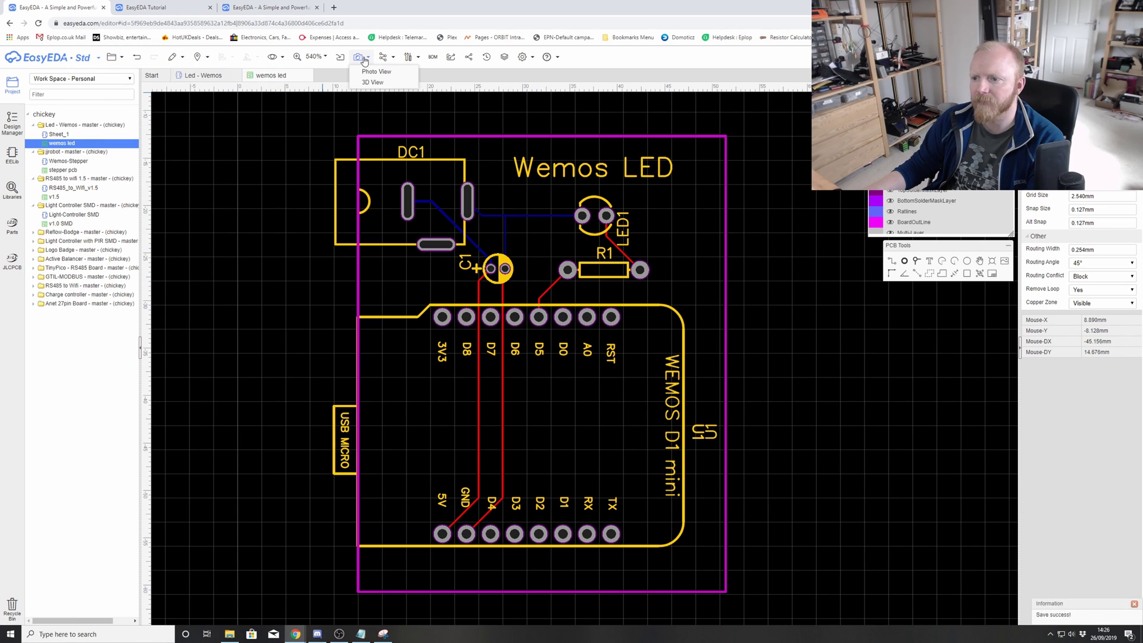
{"action": "left_click", "coordinate": [364, 71]}
{"action": "scroll", "coordinate": [624, 312], "scroll_direction": "up", "scroll_amount": 4}
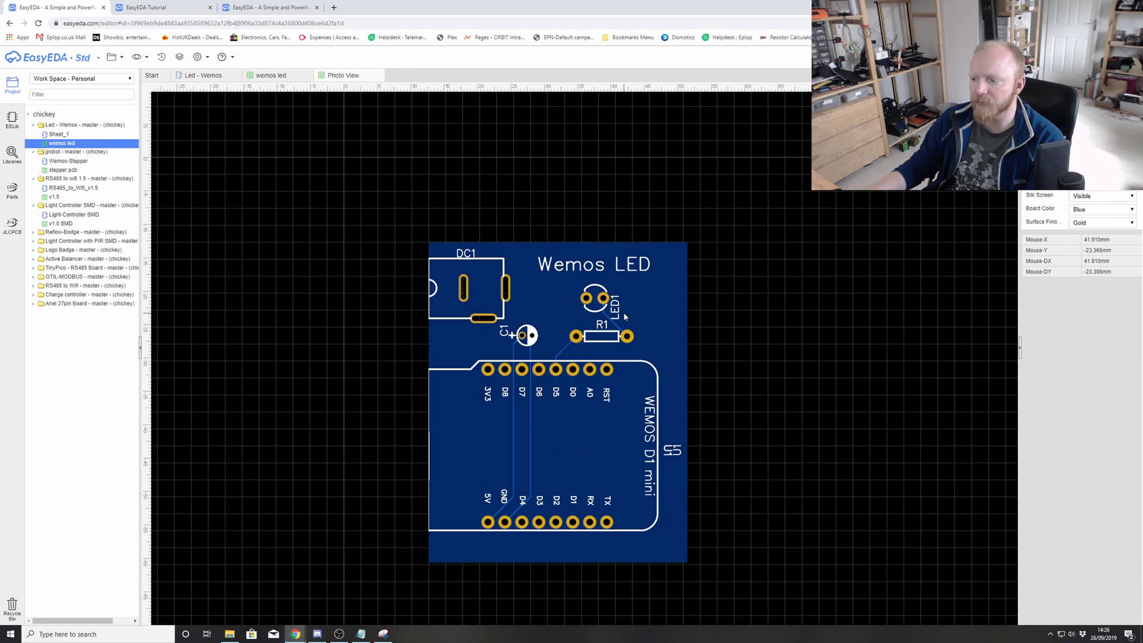
{"action": "left_click_drag", "start_coordinate": [640, 376], "coordinate": [650, 297]}
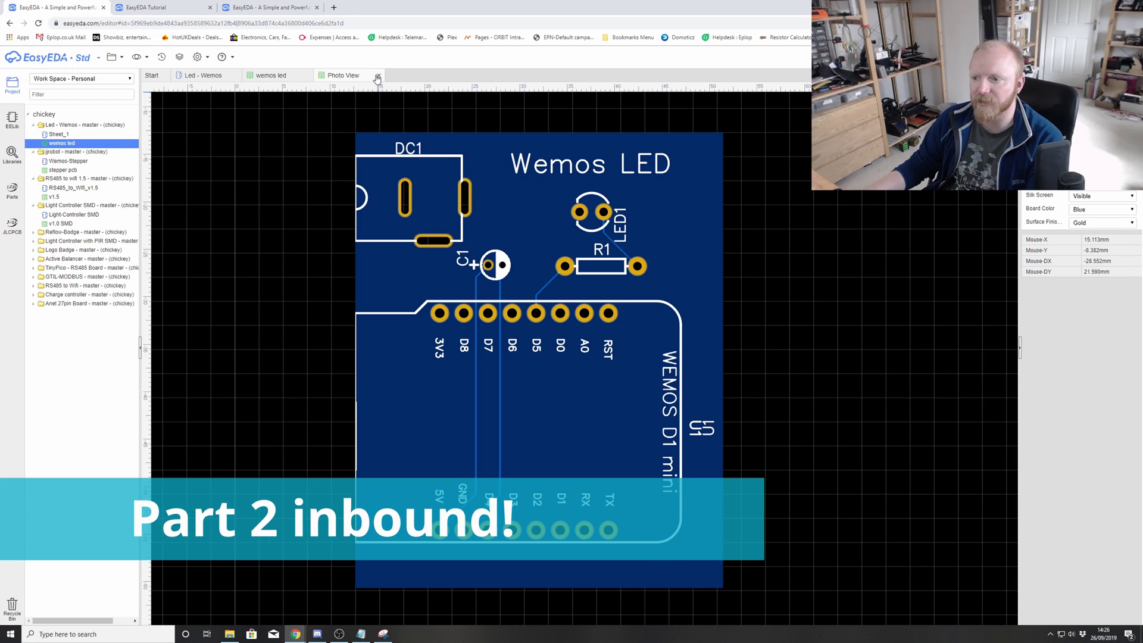
{"action": "left_click", "coordinate": [379, 76]}
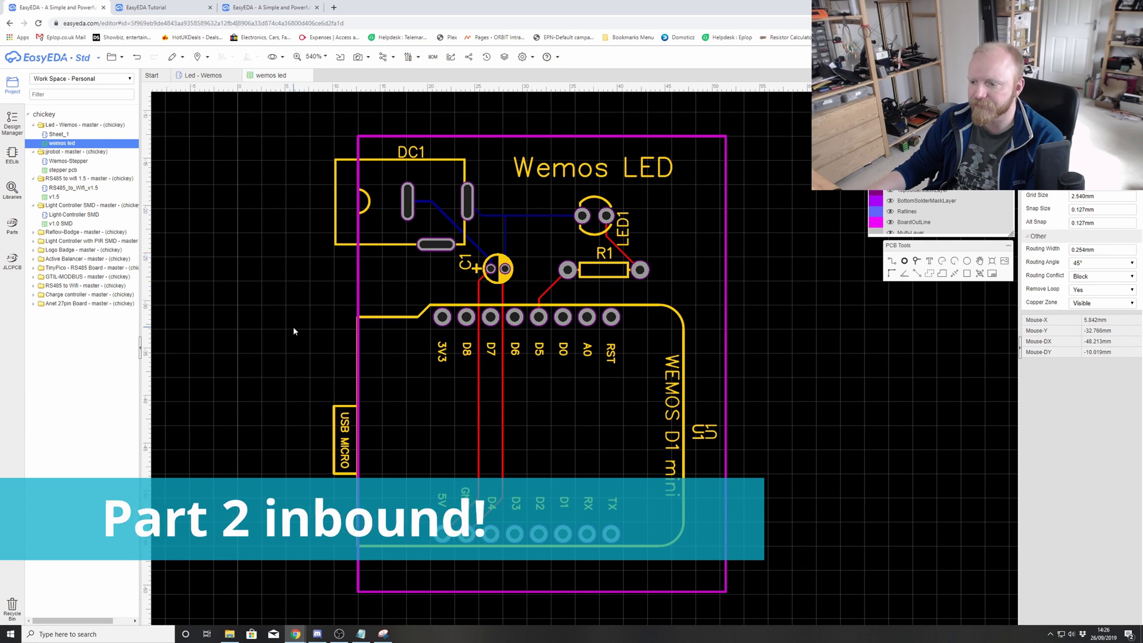